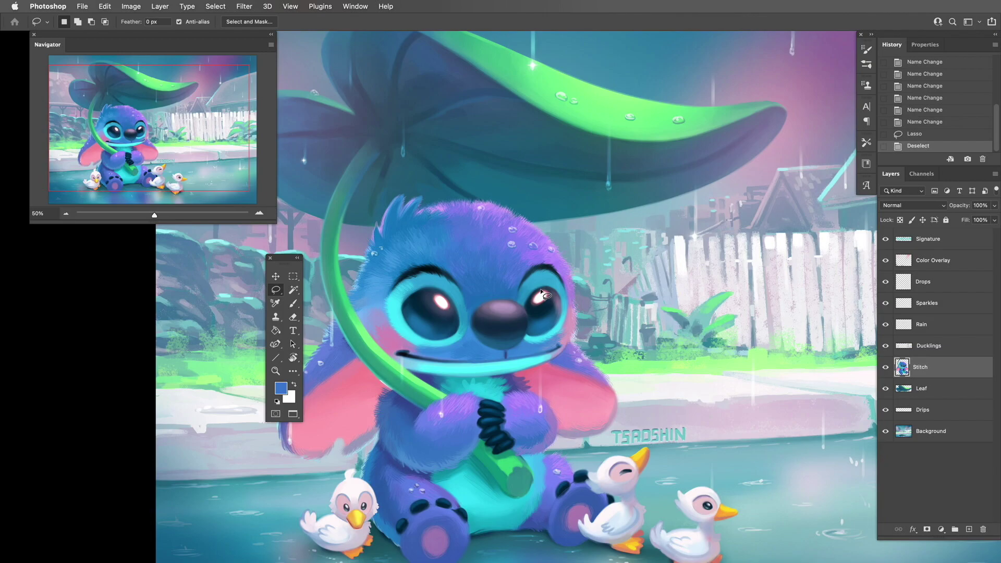
Build a Magic Wand selection of the blue and purple fur on Stitch's face, adding adjoining areas, and clear the selection.
key(w)
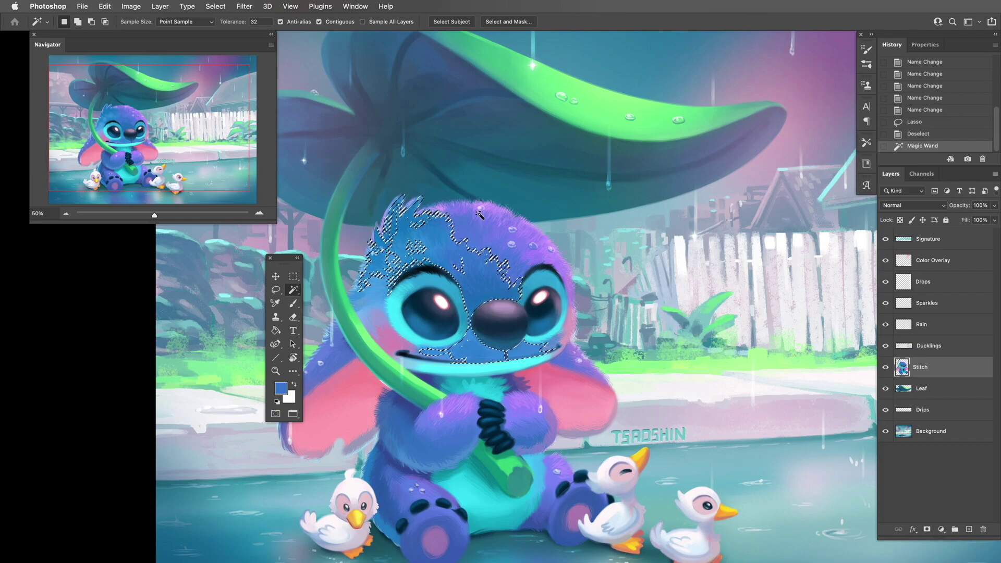
key(shift)
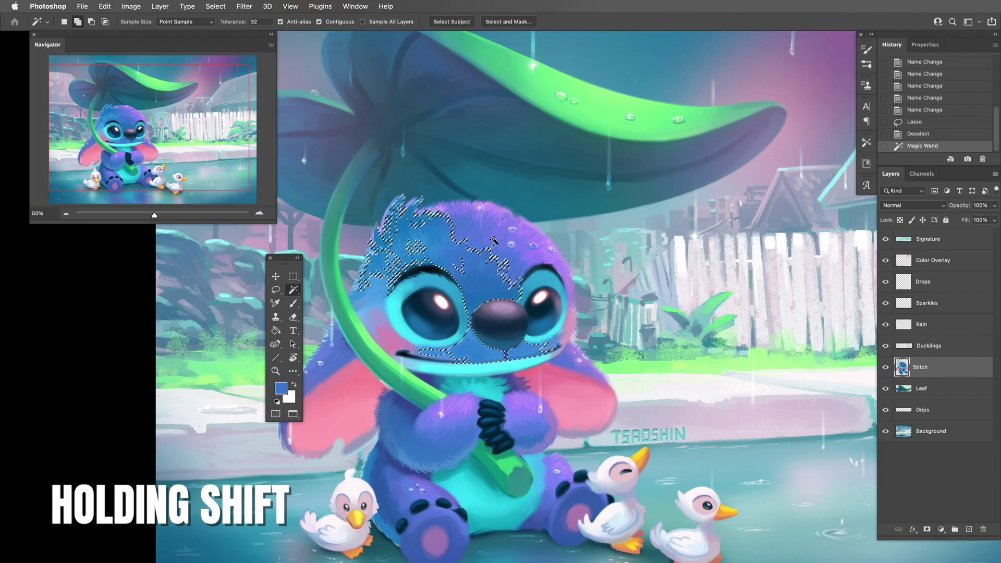
shift+click(477, 237)
shift+click(491, 230)
shift+click(502, 234)
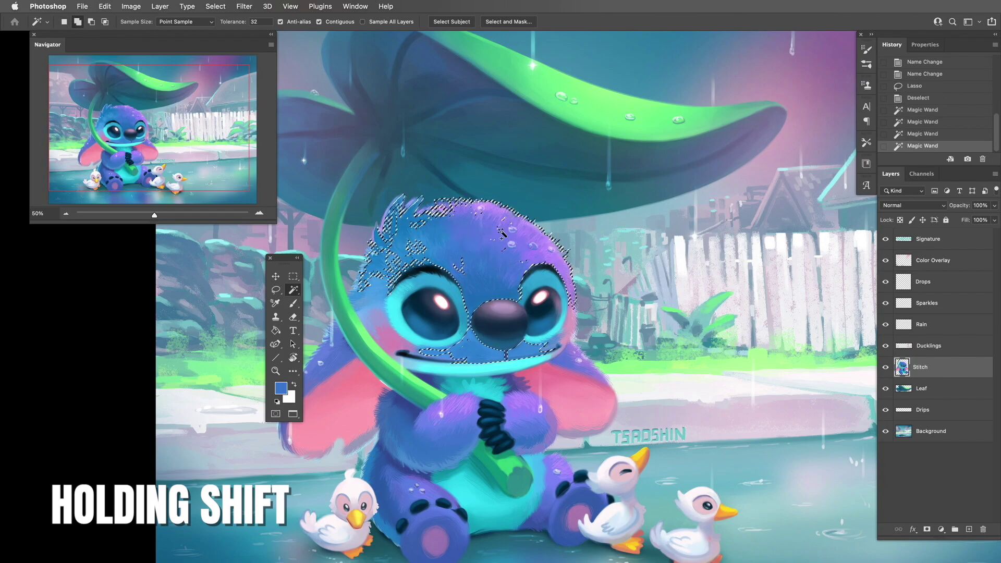
shift+click(420, 247)
shift+click(389, 263)
shift+click(376, 294)
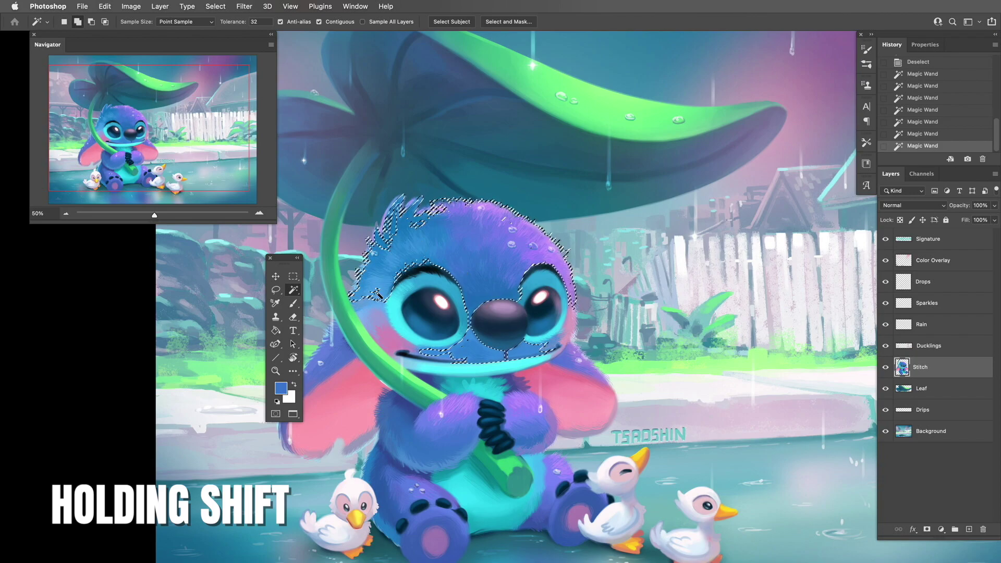
shift+click(383, 321)
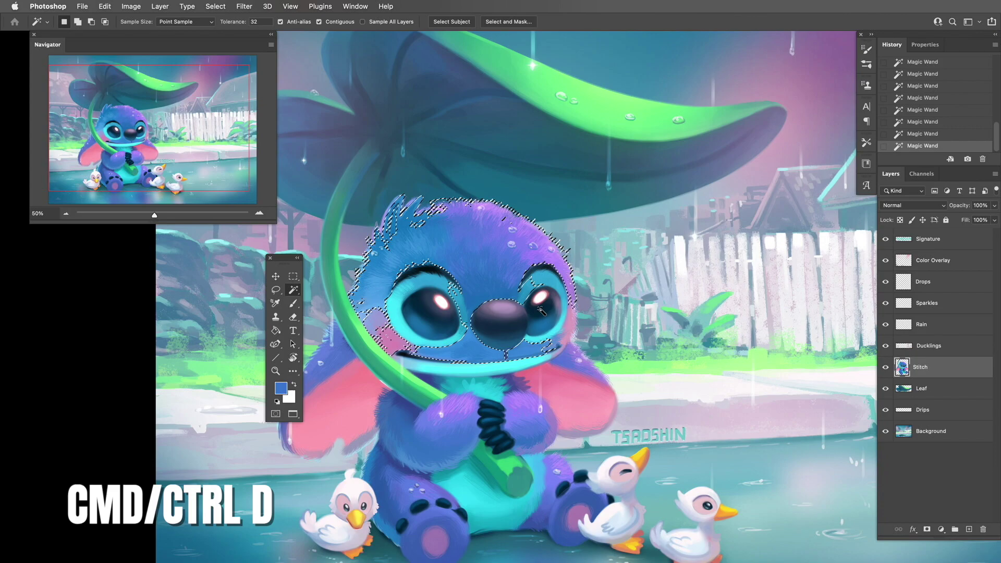
key(super+d)
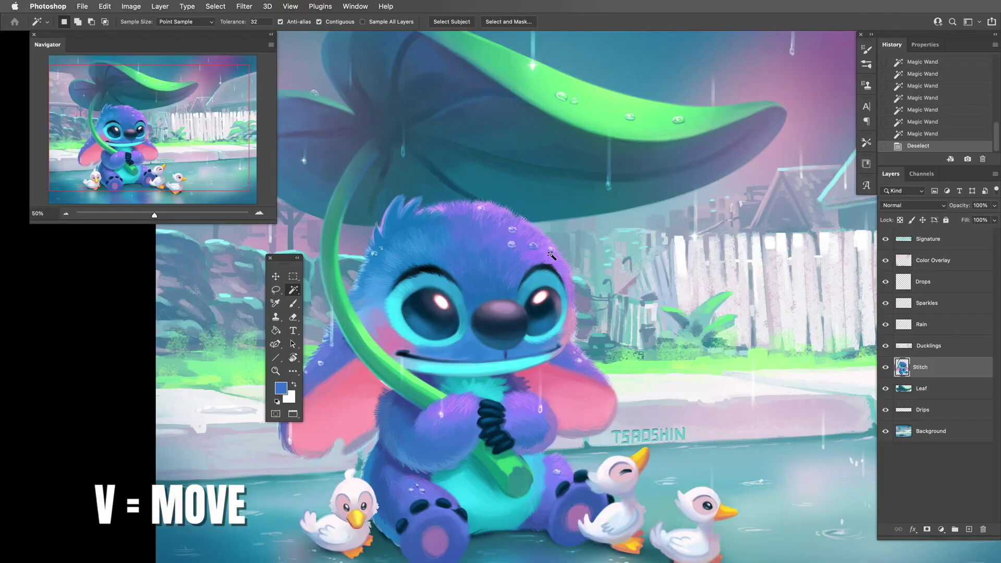
Try repositioning the whole Stitch layer with the Move tool.
key(v)
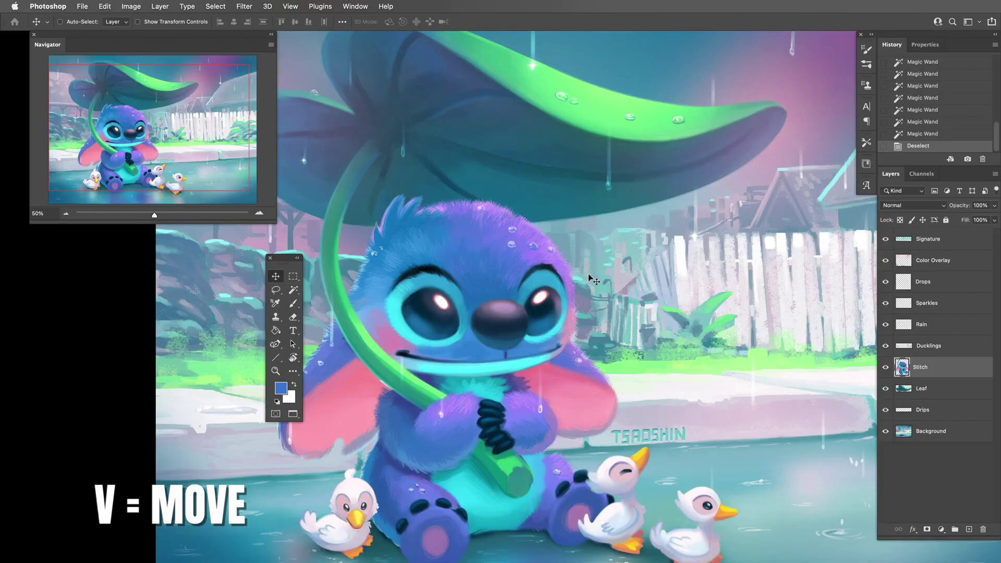
scroll(592, 262, down, 3)
mouse_move(507, 277)
mouse_down()
mouse_move(521, 255)
mouse_move(515, 294)
mouse_move(521, 249)
mouse_move(491, 293)
mouse_move(506, 286)
mouse_up()
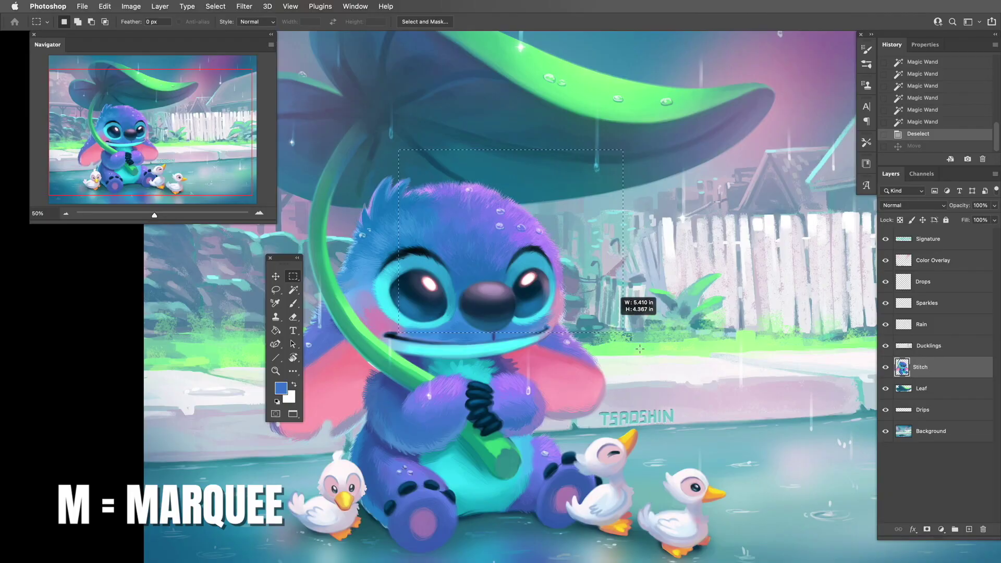
Marquee-select a rectangle from Stitch's head to the ducklings and try moving the selected part of the Stitch layer.
drag(736, 469, 736, 466)
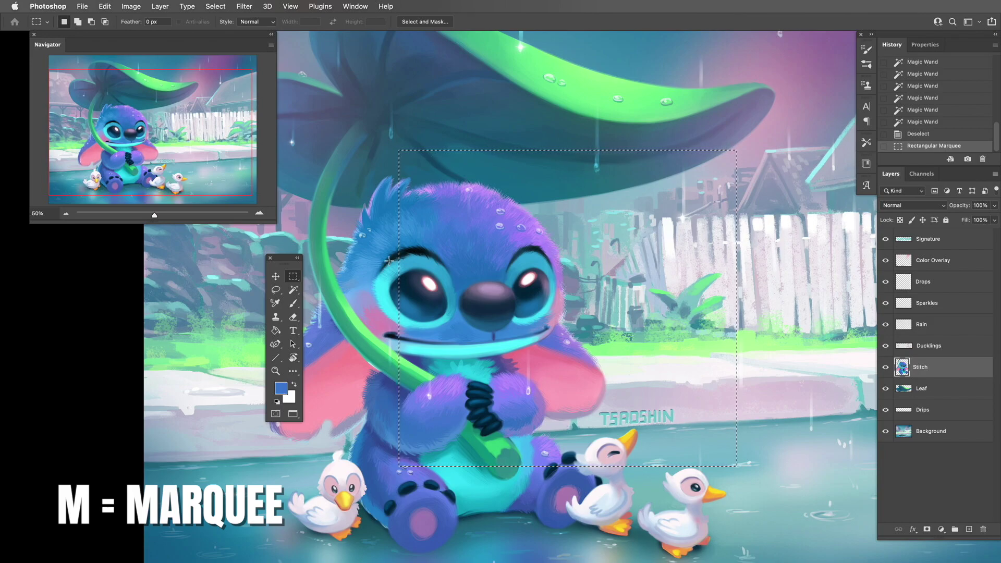
key(v)
drag(458, 336, 532, 284)
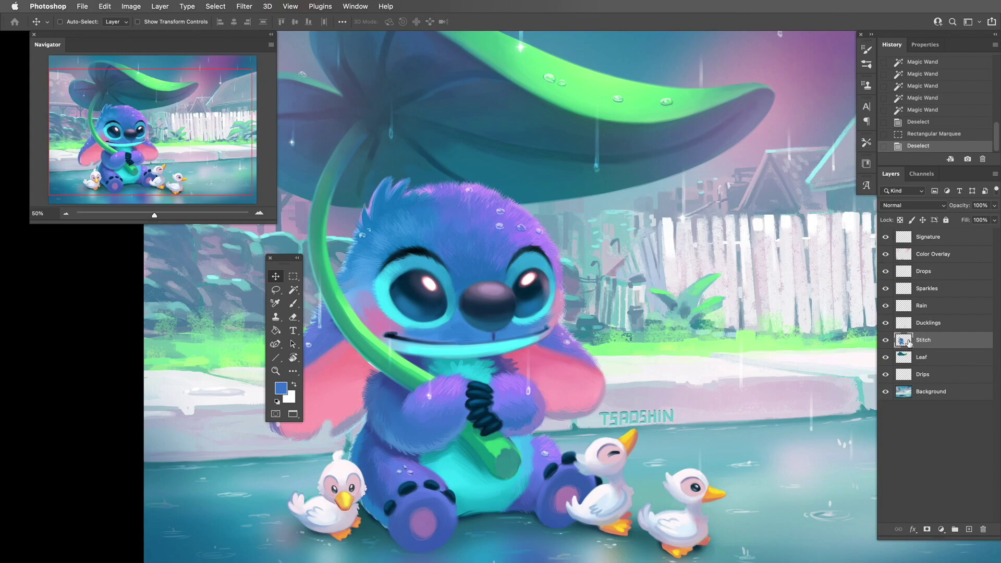
Activate the Ducklings and Drops layers in turn, and clip the layer thumbnails to layer bounds.
click(908, 324)
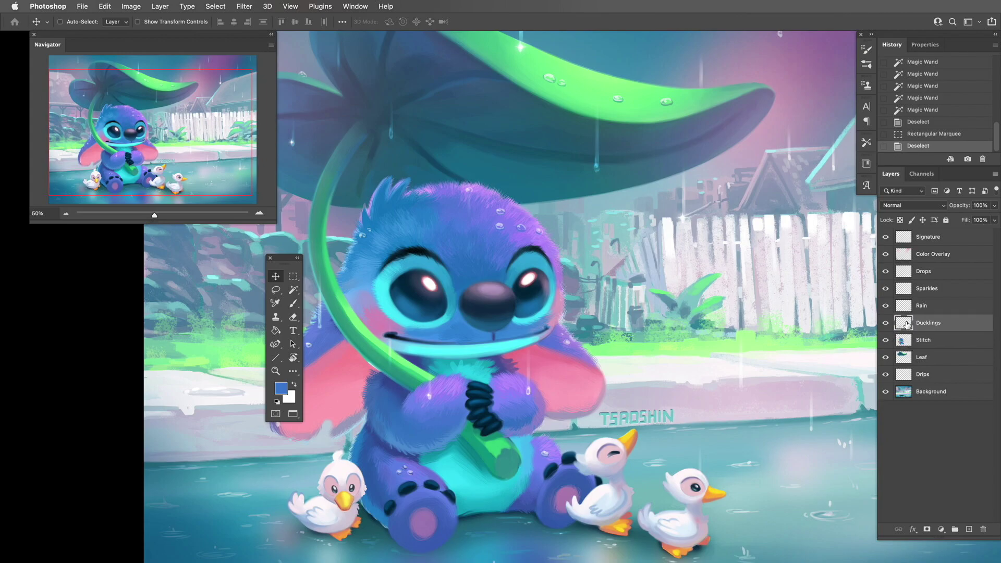
click(907, 278)
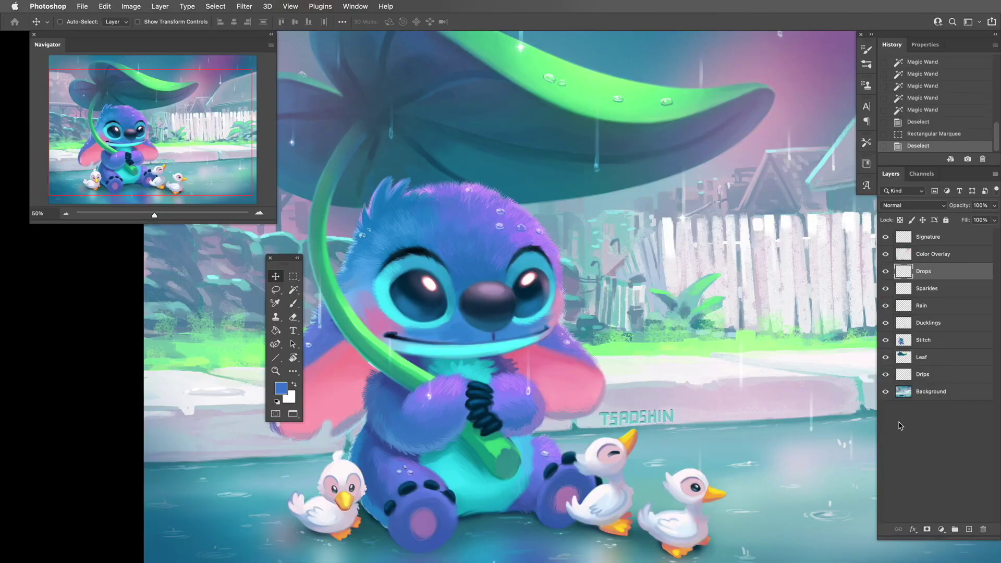
right_click(899, 424)
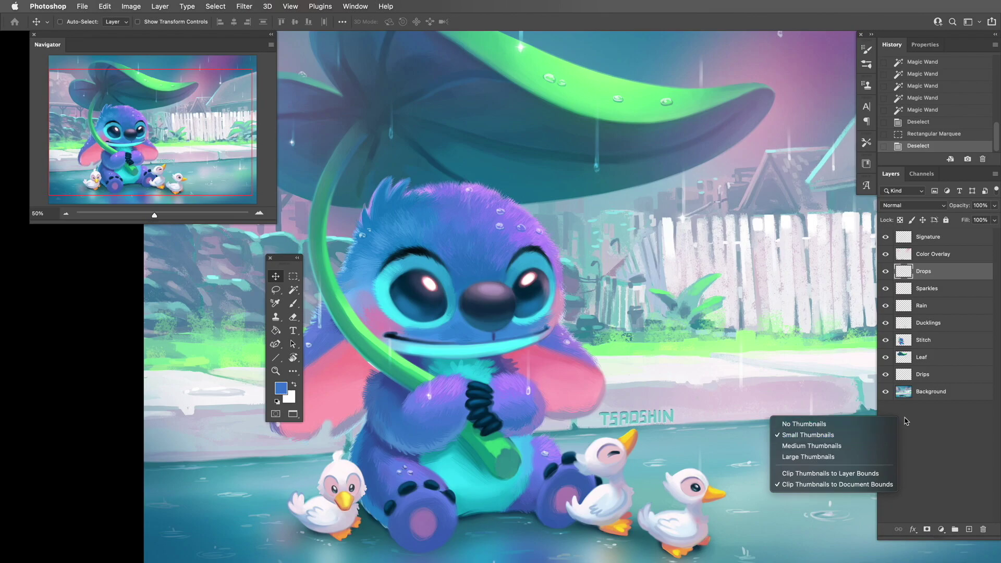
click(918, 420)
right_click(917, 417)
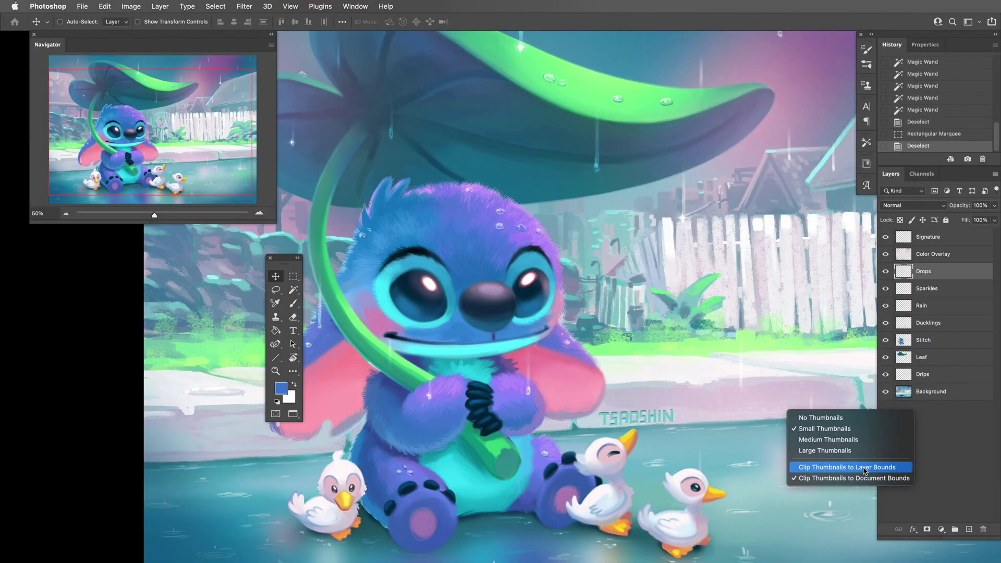
click(865, 470)
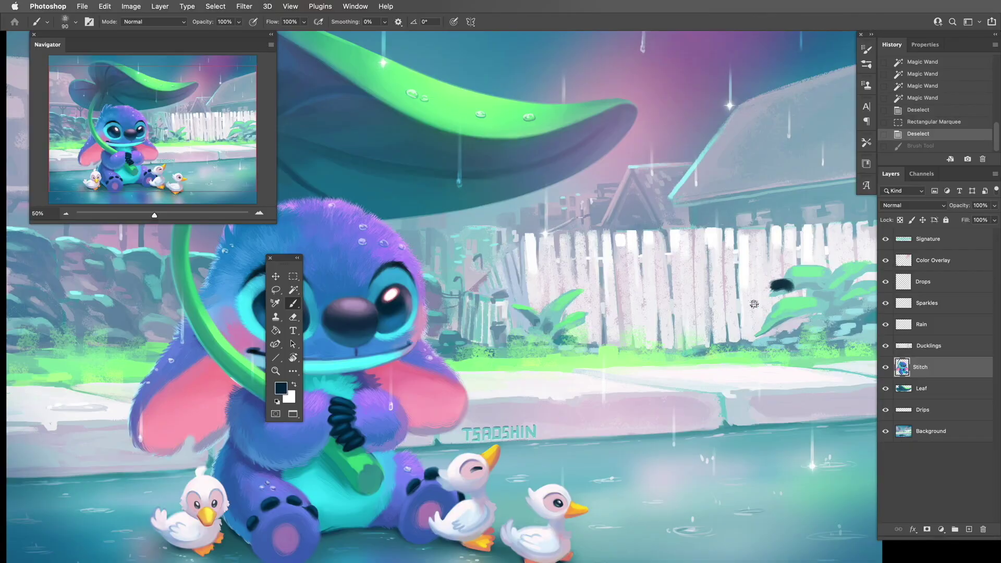
Brush a dark blob onto the Stitch layer over the fence and undo the stroke.
drag(754, 304, 784, 295)
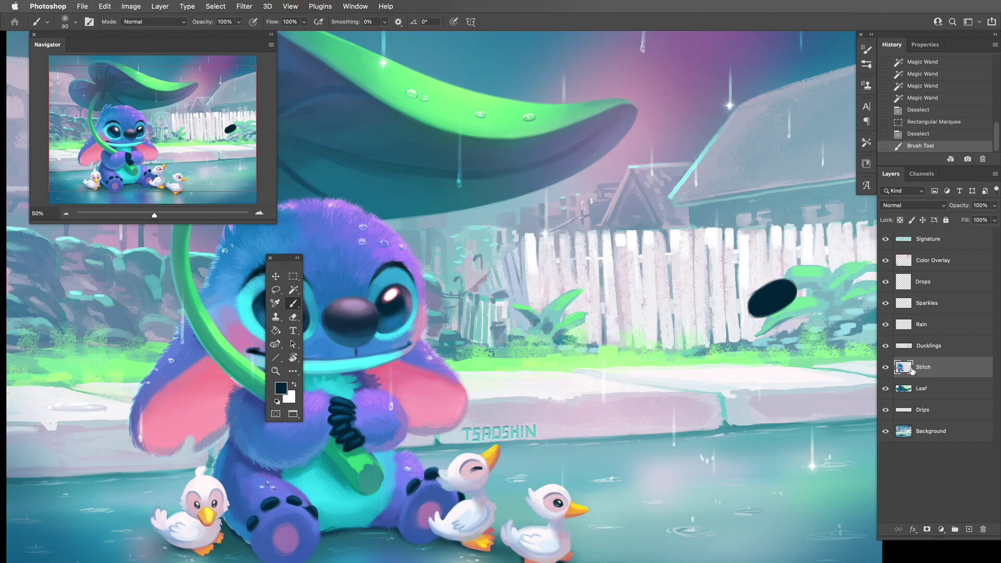
key(super+z)
key(super+equal)
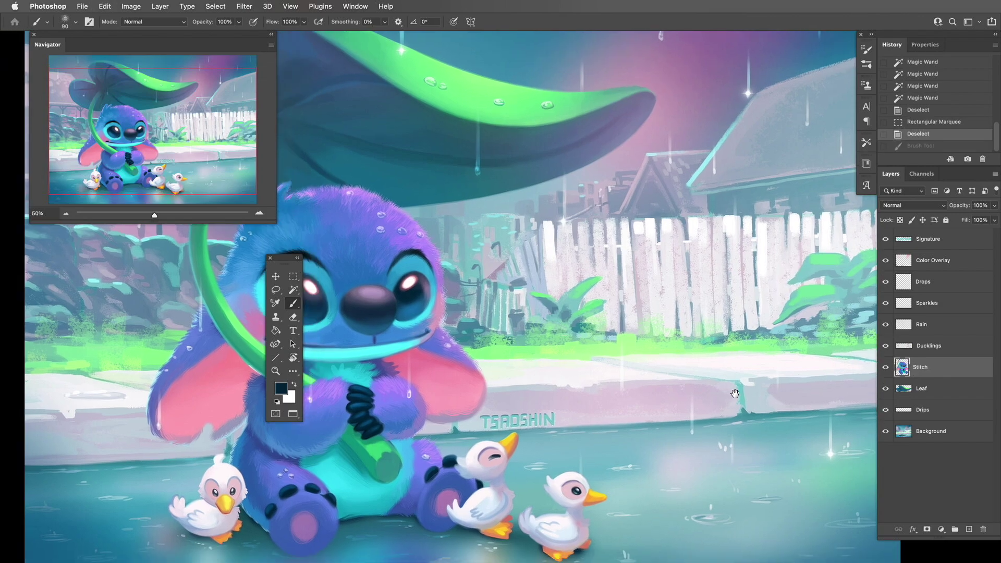
Display the layers with large thumbnails and look through the layer list.
key(v)
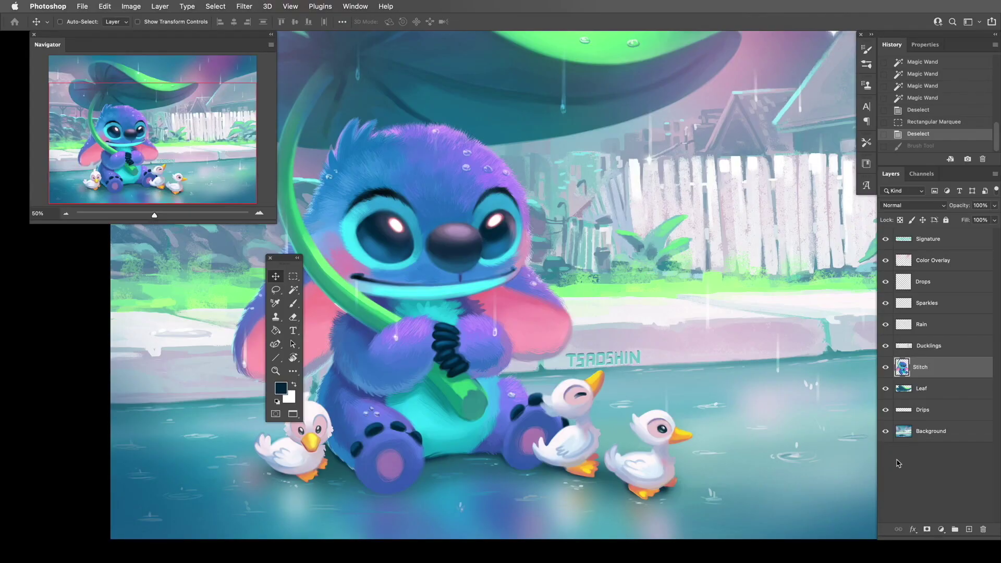
right_click(898, 463)
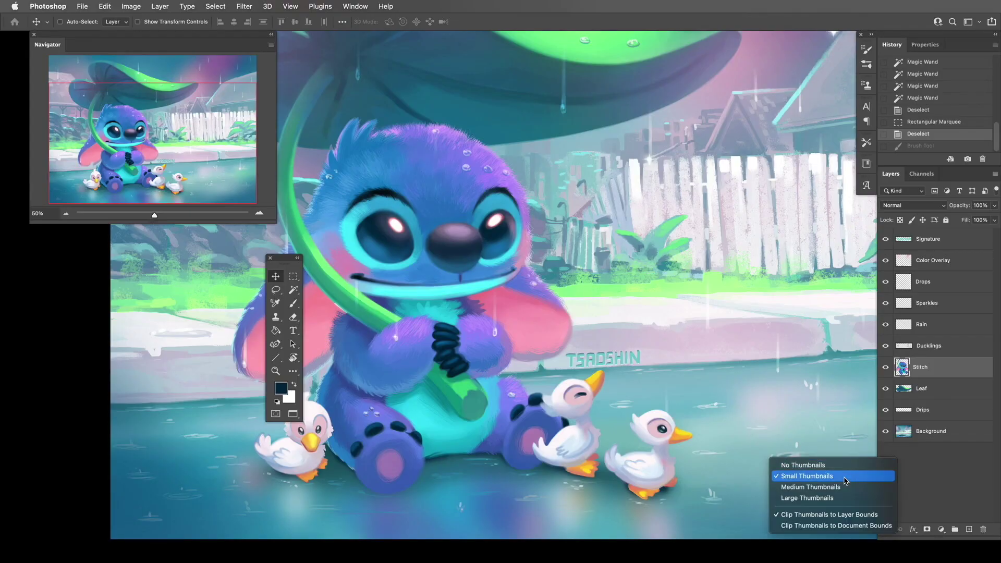
click(845, 499)
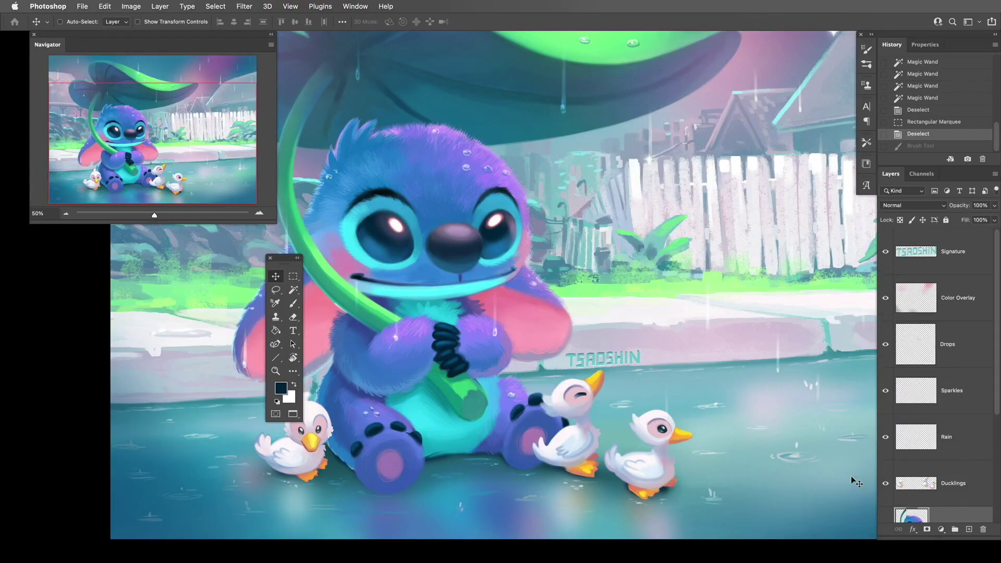
scroll(1000, 367, down, 2)
drag(1000, 367, 1000, 479)
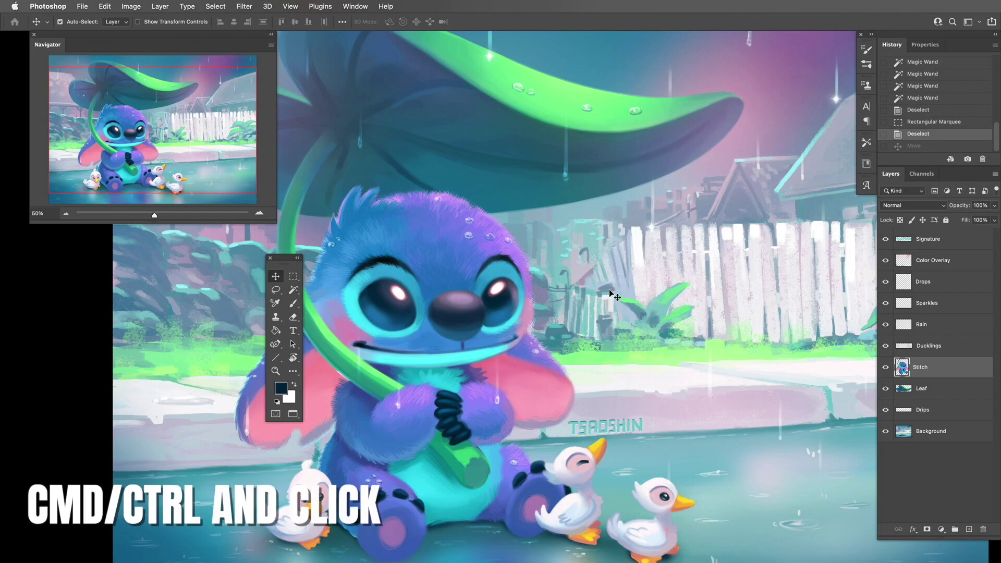
Activate the Ducklings, Stitch, Leaf and Background layers directly from the artwork, finishing with the Stitch layer active.
key(ctrl)
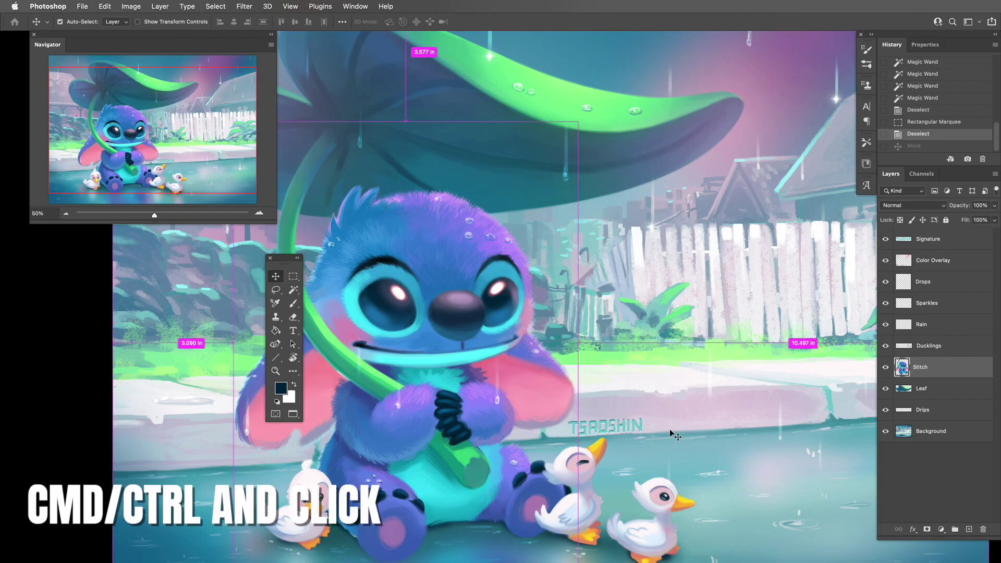
ctrl+click(662, 491)
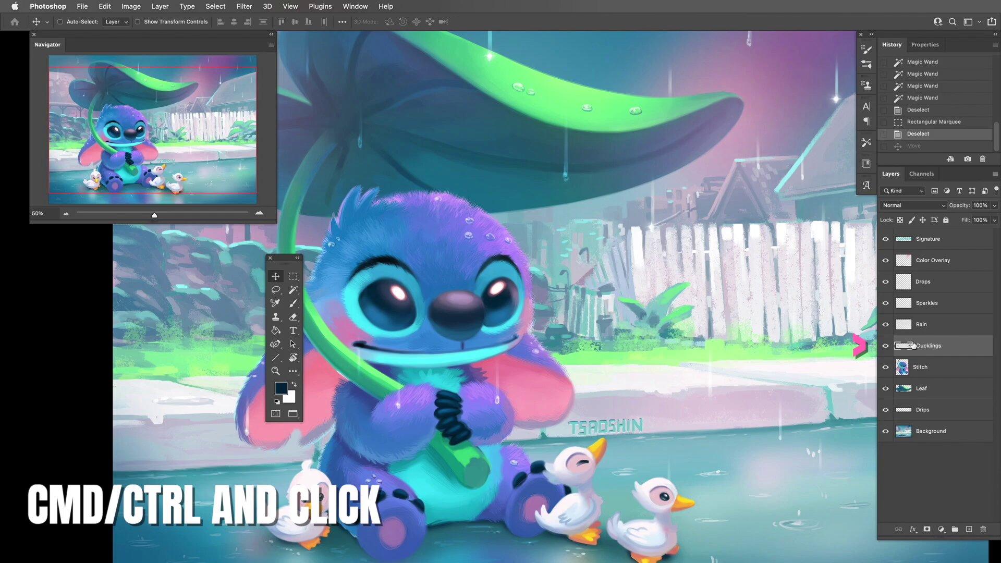
key(ctrl)
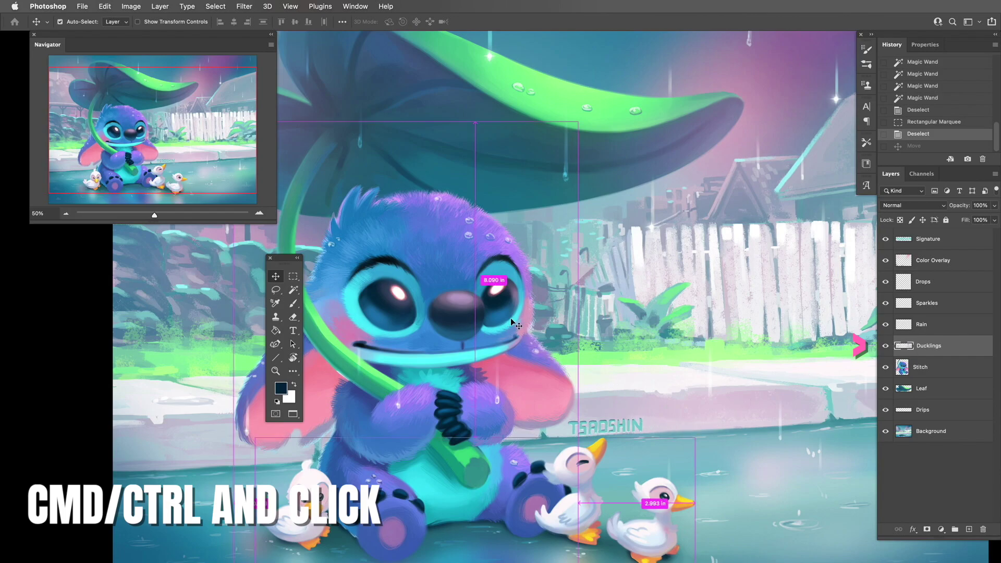
ctrl+click(495, 314)
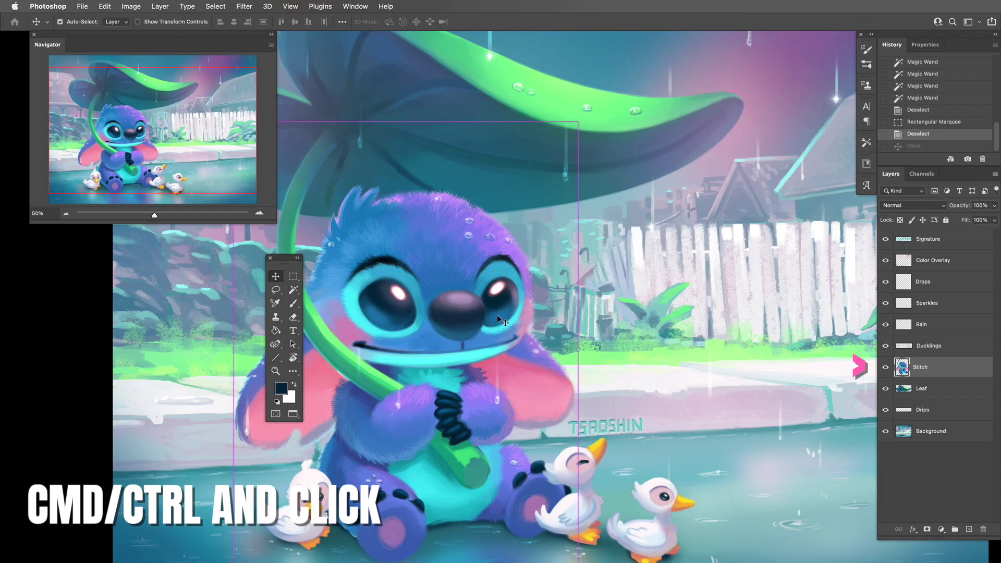
ctrl+click(641, 119)
ctrl+click(590, 150)
ctrl+click(642, 264)
ctrl+click(418, 211)
ctrl+click(413, 224)
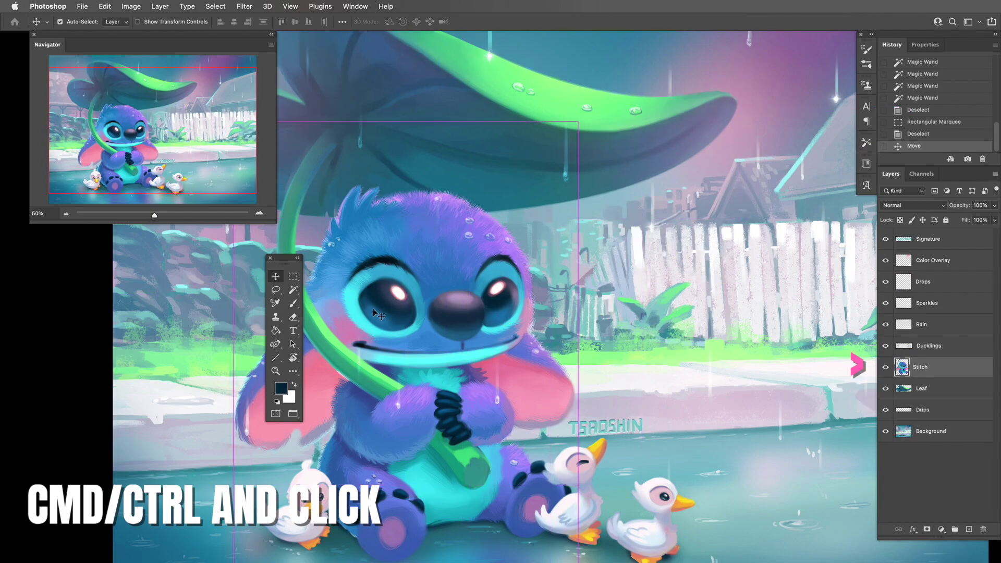
ctrl+click(303, 485)
ctrl+click(537, 372)
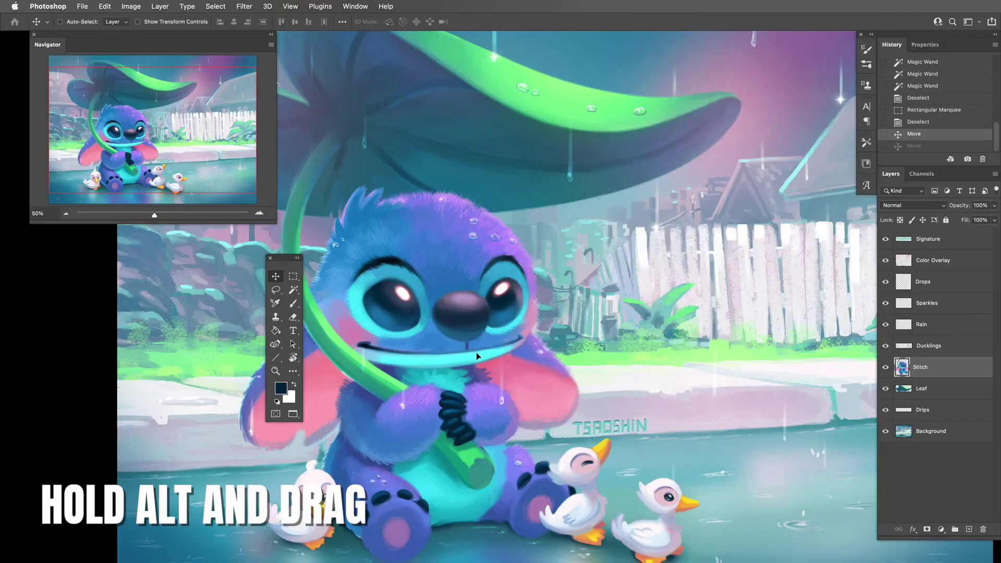
Try placing a duplicate of Stitch beside the original, in front of the fence.
drag(476, 352, 794, 350)
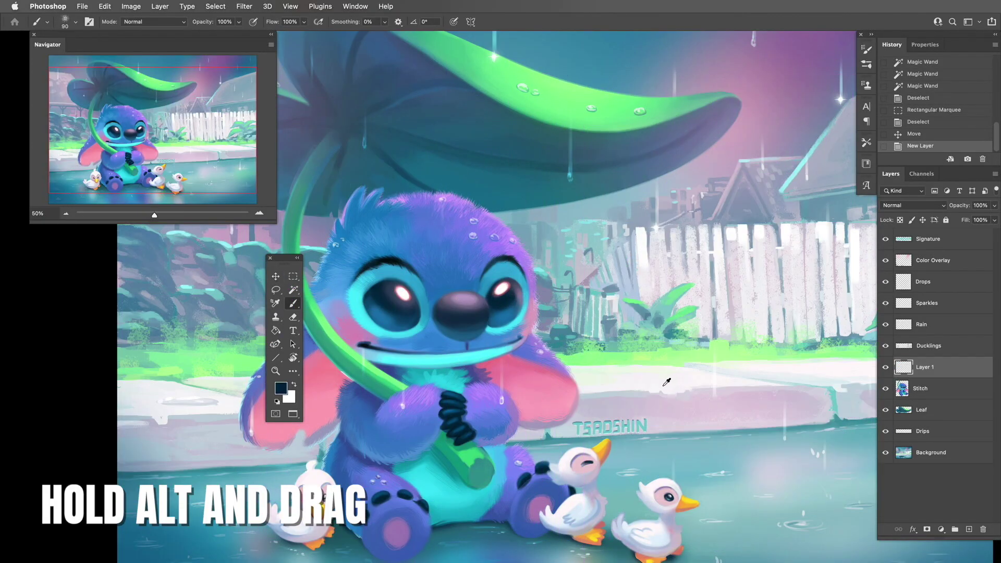
Sample brush colours from the grass area and paint across the pavement on the new Layer 1.
alt+click(640, 357)
mouse_move(650, 384)
mouse_down()
mouse_move(694, 377)
mouse_move(669, 354)
mouse_move(648, 380)
mouse_move(678, 365)
mouse_move(683, 397)
mouse_move(709, 386)
mouse_move(699, 399)
mouse_up()
alt+click(697, 334)
key(v)
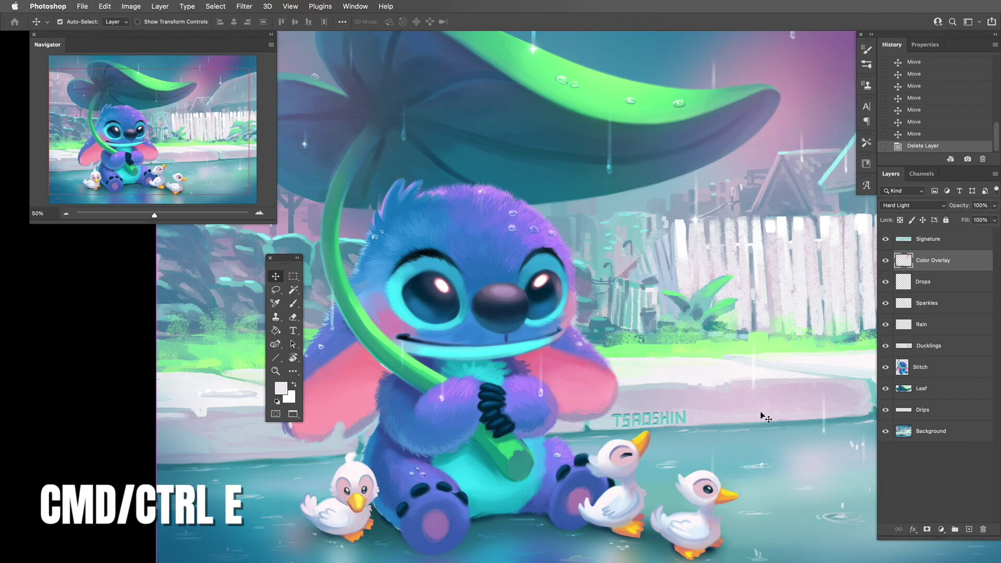
Merge the Color Overlay layer down successively through the Drops, Sparkles and Rain layers.
key(super+e)
key(super+e)
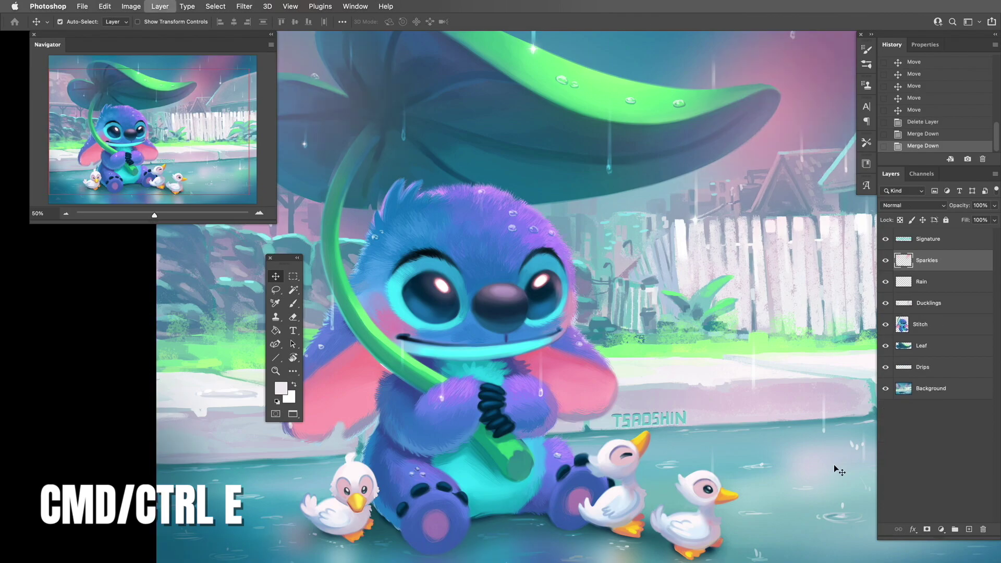
key(super+e)
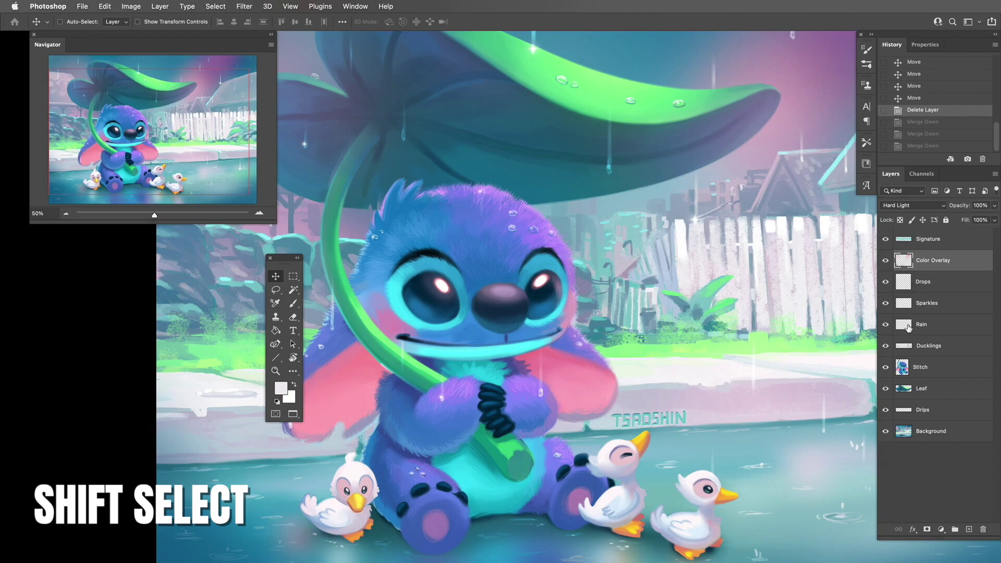
Merge the Color Overlay, Drops, Sparkles and Rain layers together in a single operation.
shift+click(909, 326)
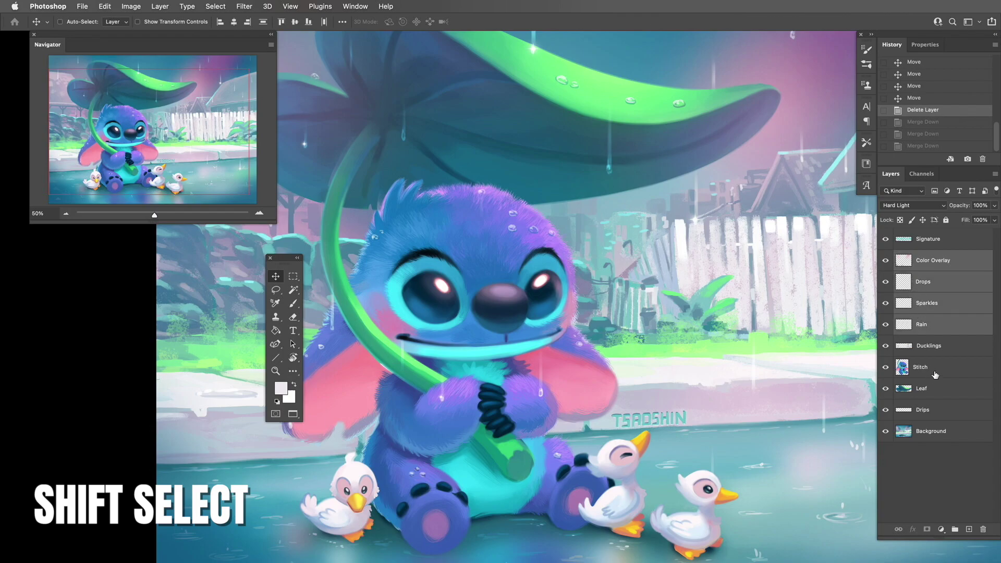
key(super+e)
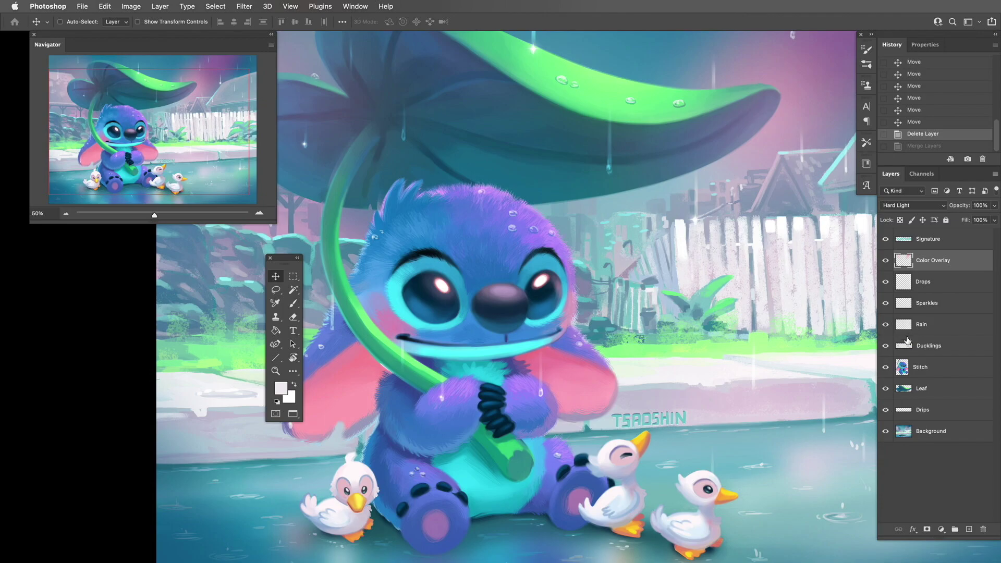
Group the Color Overlay, Drops, Sparkles and Rain layers and name the group Effects.
shift+click(909, 328)
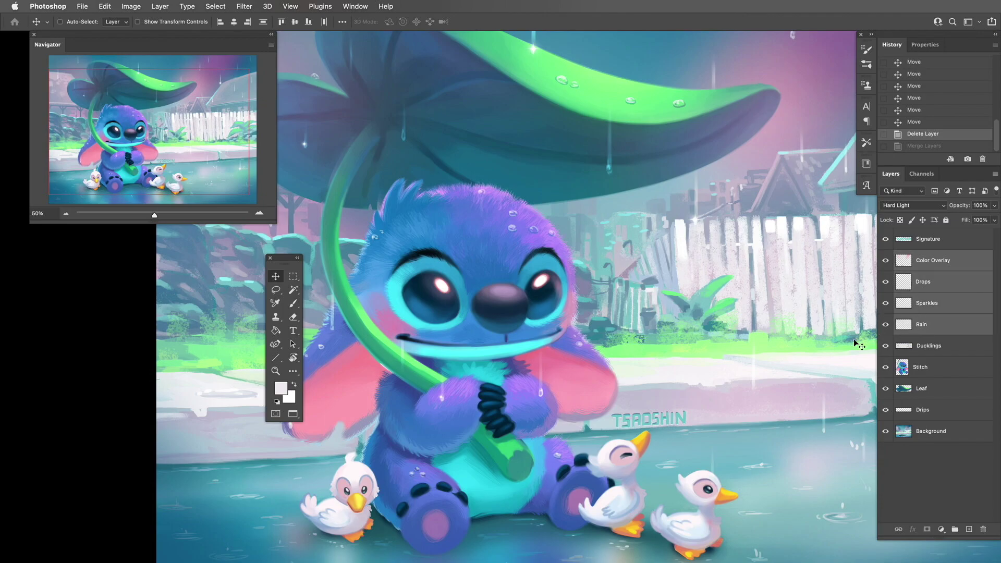
click(912, 260)
shift+click(916, 332)
drag(905, 291, 955, 528)
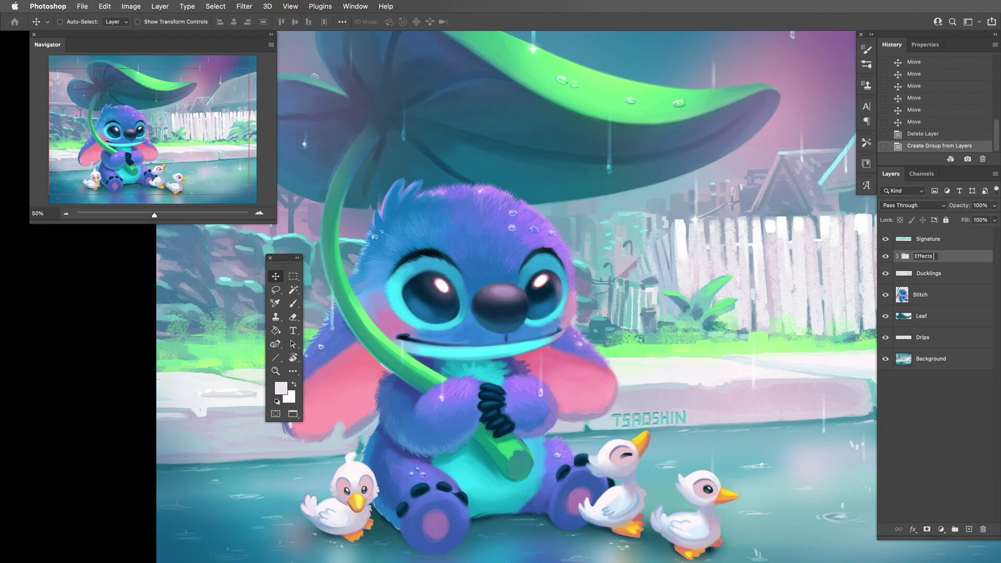
click(968, 281)
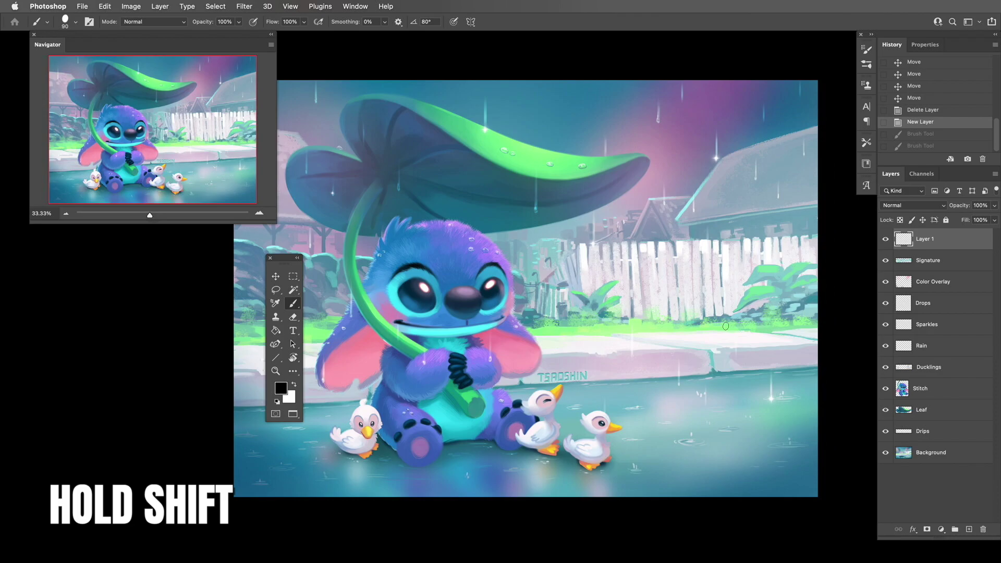
Paint straight black lines crossing over the fence on Layer 1: one vertical, one horizontal, and several at other angles using a rotated canvas.
drag(675, 152, 678, 371)
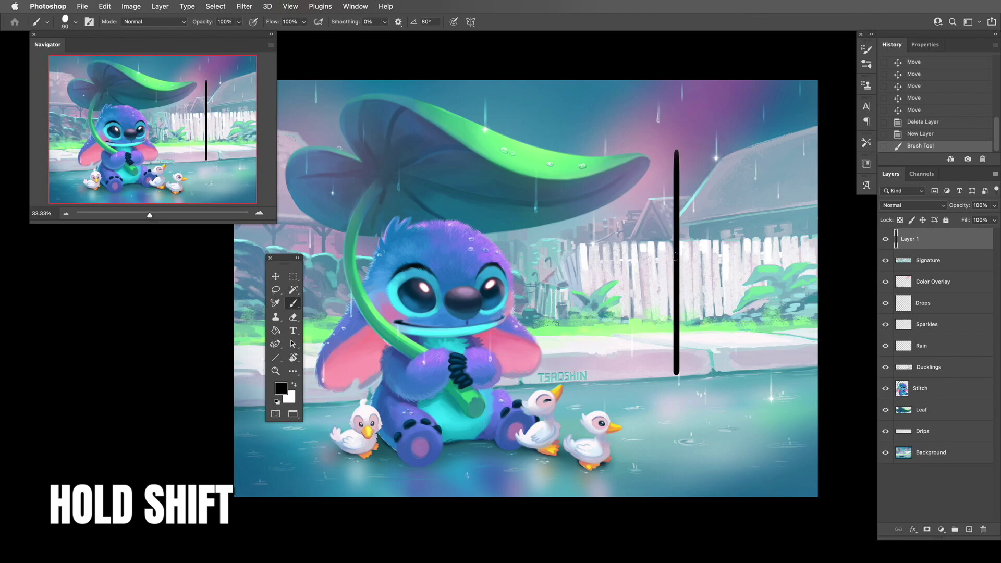
drag(536, 251, 799, 252)
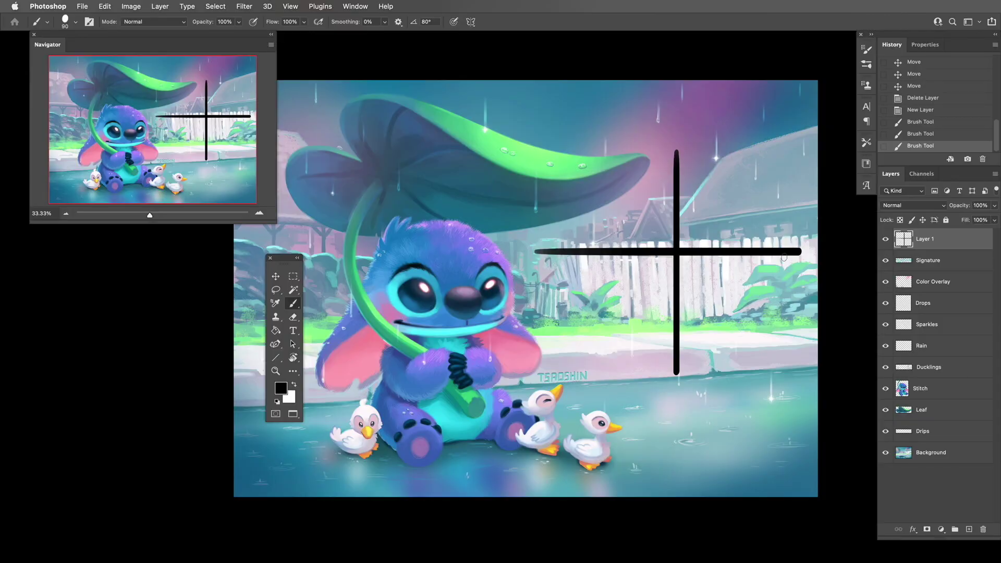
key(r)
mouse_move(684, 222)
mouse_down()
mouse_move(661, 229)
mouse_move(661, 472)
mouse_move(725, 415)
mouse_move(728, 346)
mouse_move(661, 266)
mouse_move(661, 456)
mouse_move(774, 387)
mouse_move(777, 373)
mouse_up()
key(r)
key(r)
drag(654, 248, 654, 462)
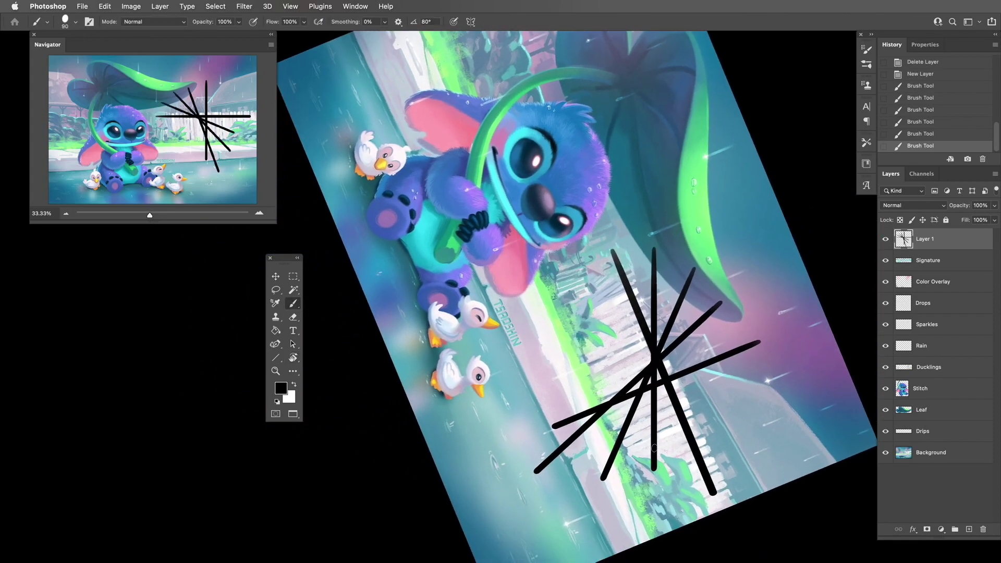
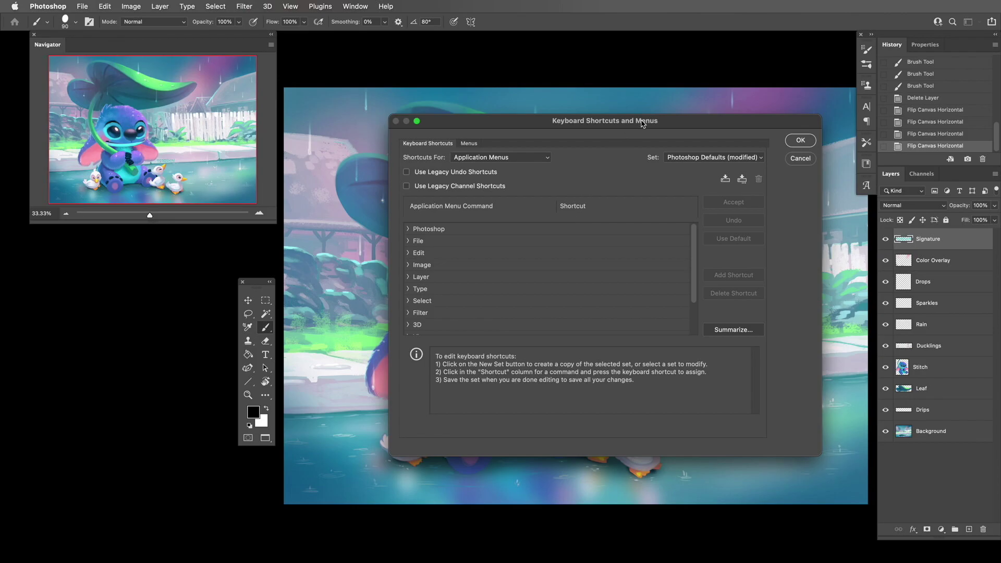
Look up the shortcut assigned to Flip Canvas Horizontal among the Image commands in the keyboard shortcut settings.
drag(643, 123, 620, 115)
click(489, 150)
click(480, 149)
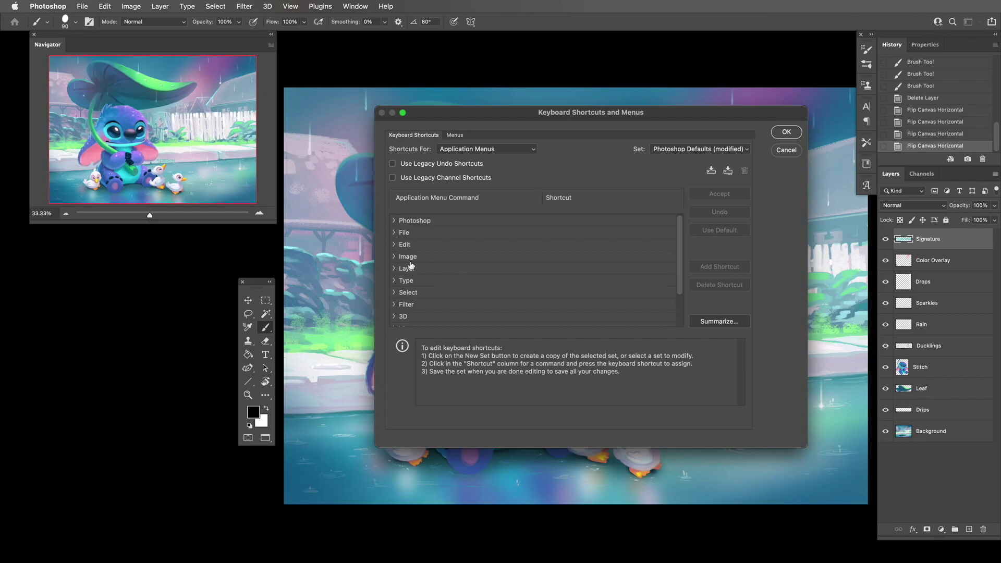
click(394, 257)
scroll(521, 261, down, 5)
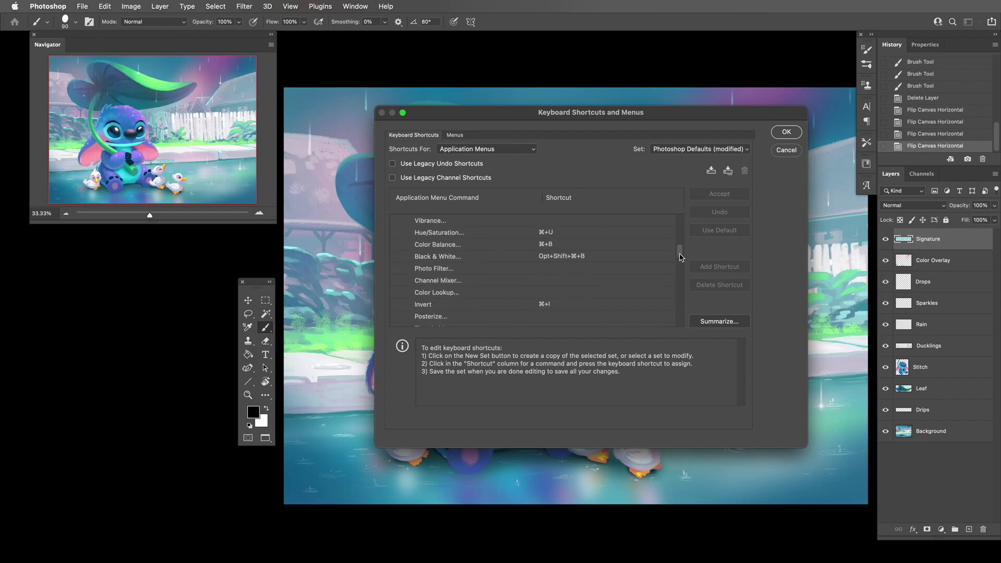
click(486, 257)
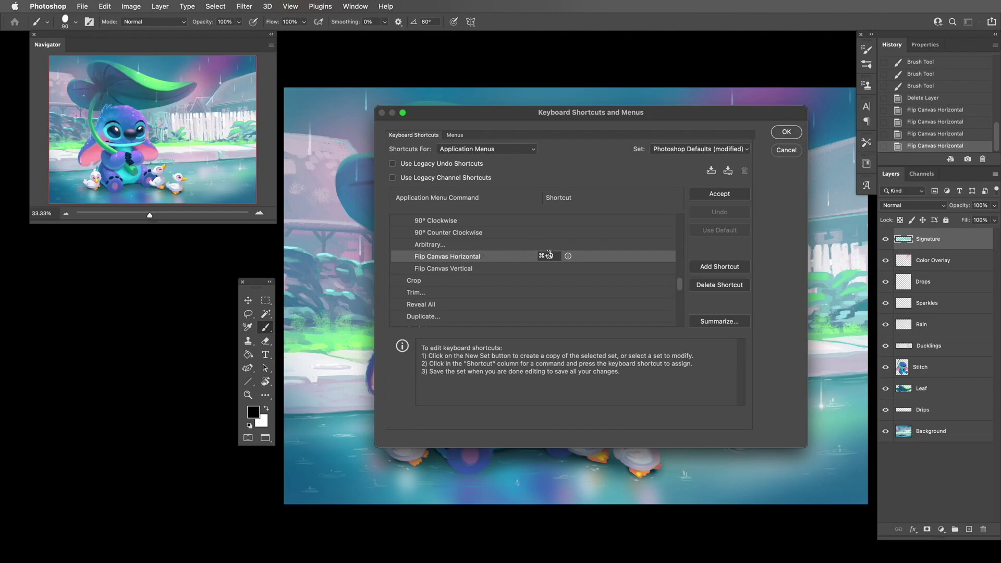
key(Return)
Flip the canvas horizontally and flip it back to its original orientation.
key(super+alt+q)
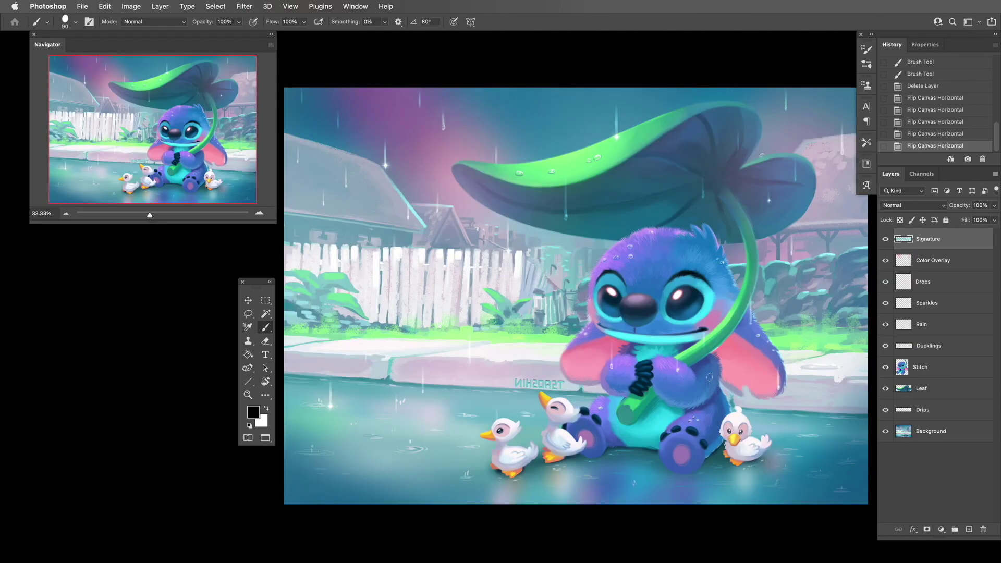
key(super+alt+q)
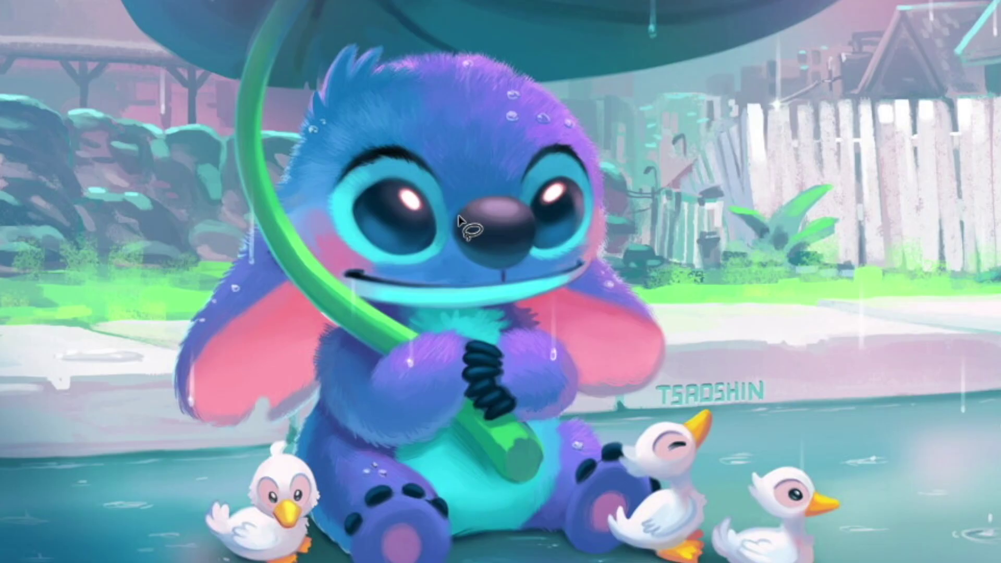
Lasso-select Stitch's nose and add the pupils of both eyes to the same selection.
mouse_move(458, 211)
mouse_down()
mouse_move(455, 232)
mouse_move(475, 265)
mouse_move(507, 277)
mouse_move(524, 257)
mouse_move(509, 208)
mouse_move(458, 214)
mouse_up()
key(shift)
mouse_move(365, 201)
mouse_down()
mouse_move(355, 219)
mouse_move(364, 236)
mouse_move(384, 251)
mouse_move(424, 252)
mouse_up()
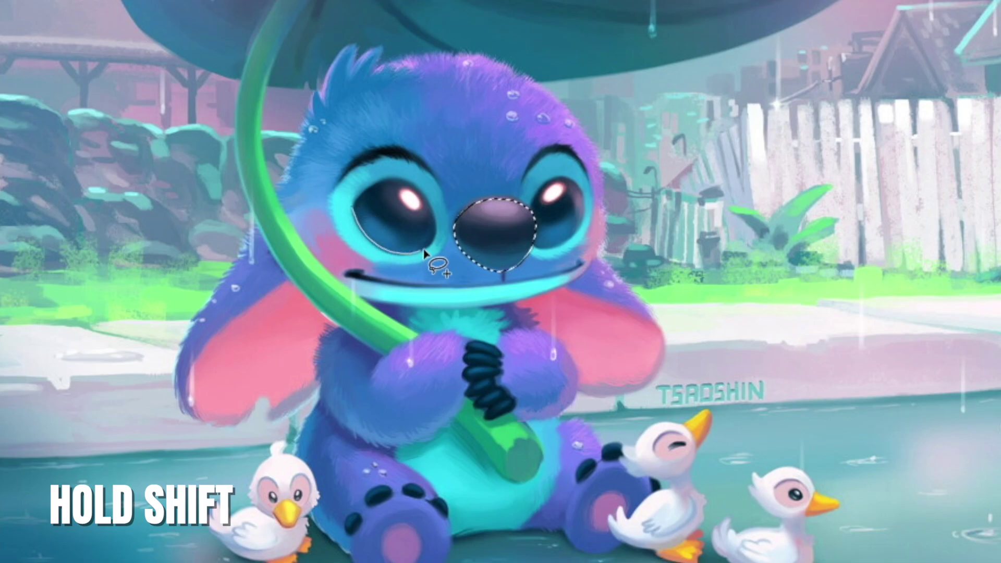
mouse_move(427, 207)
mouse_down()
mouse_move(412, 184)
mouse_move(389, 177)
mouse_move(358, 204)
mouse_up()
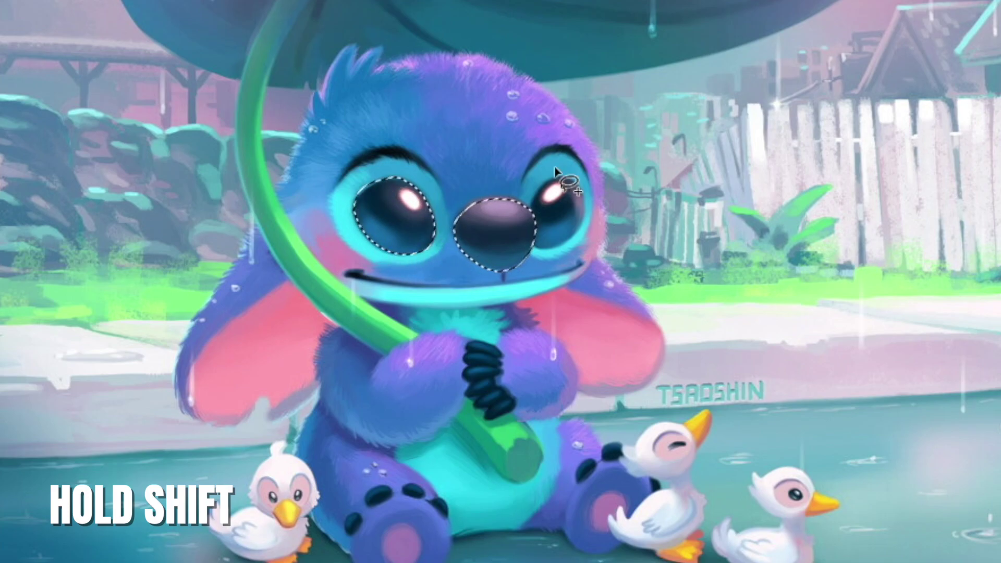
mouse_move(531, 213)
mouse_down()
mouse_move(579, 190)
mouse_move(586, 252)
mouse_move(537, 230)
mouse_up()
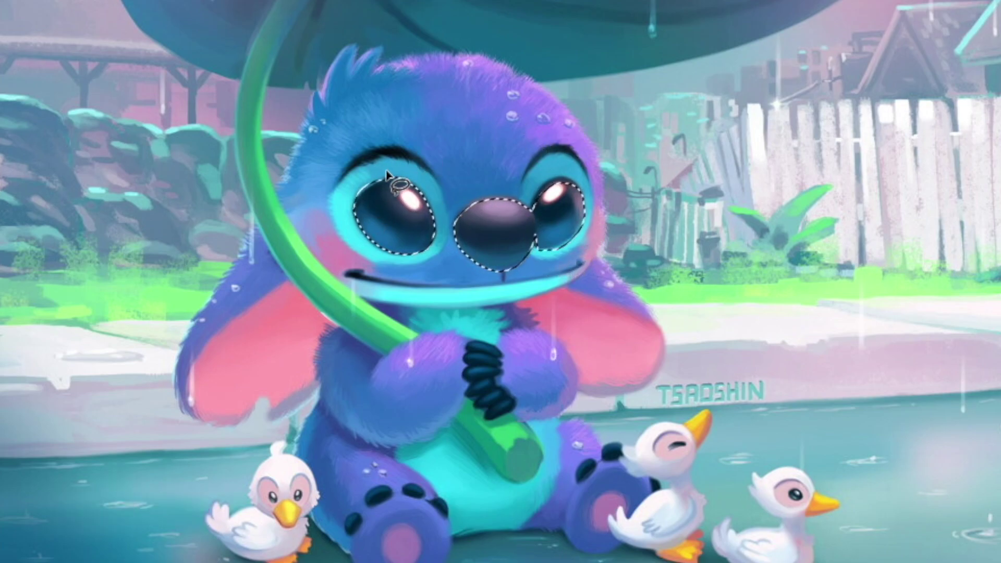
mouse_move(392, 164)
mouse_down()
mouse_move(347, 202)
mouse_move(350, 216)
mouse_move(392, 175)
mouse_up()
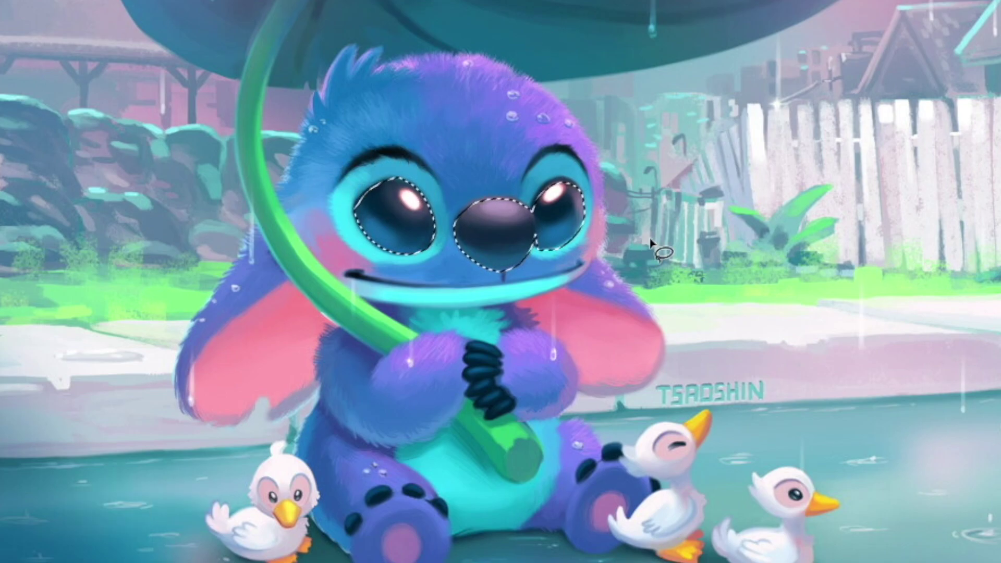
Add Stitch's ear on the fence side to the existing lasso selection.
mouse_move(518, 304)
mouse_down()
mouse_move(594, 406)
mouse_move(642, 398)
mouse_move(617, 266)
mouse_up()
drag(546, 297, 521, 303)
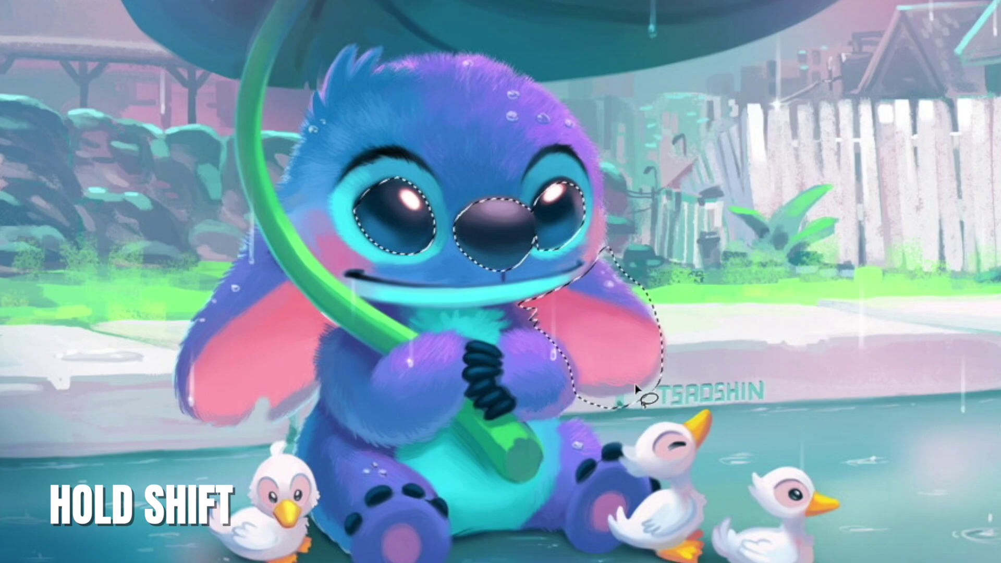
mouse_move(618, 391)
mouse_down()
mouse_move(665, 376)
mouse_move(610, 397)
mouse_move(639, 263)
mouse_up()
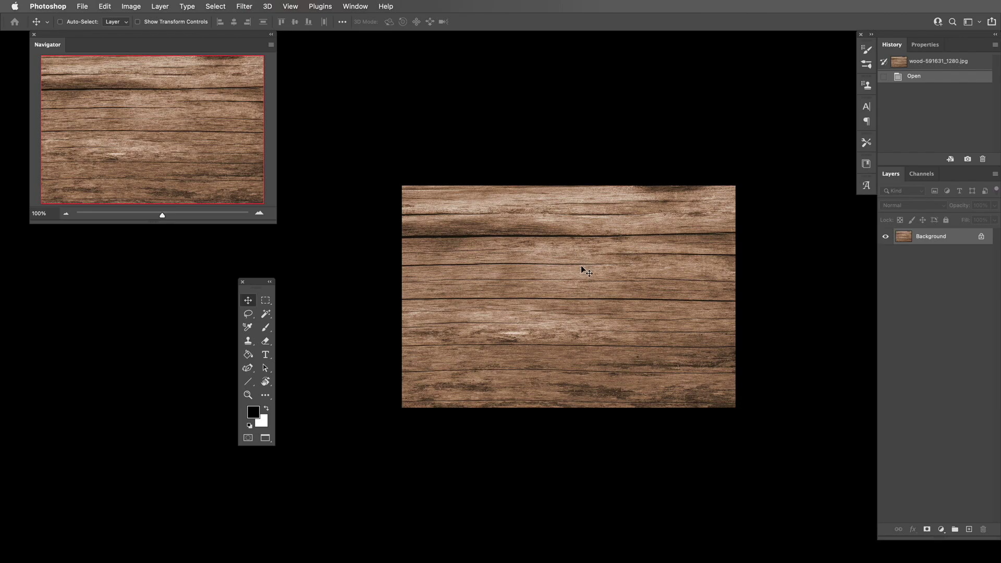
Extend the wood texture's canvas outward on all sides using the Crop tool with Content-Aware fill.
key(c)
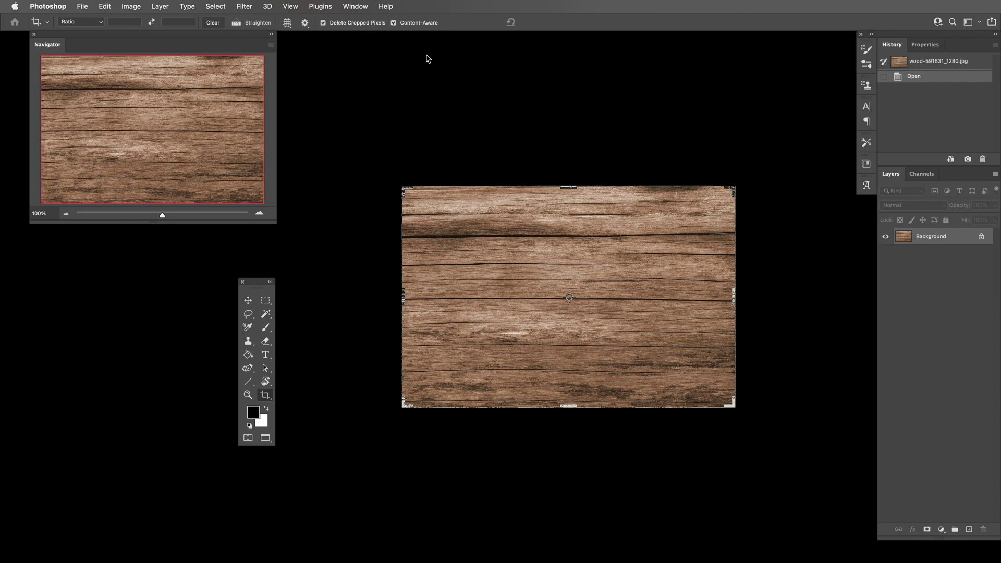
drag(735, 408, 788, 439)
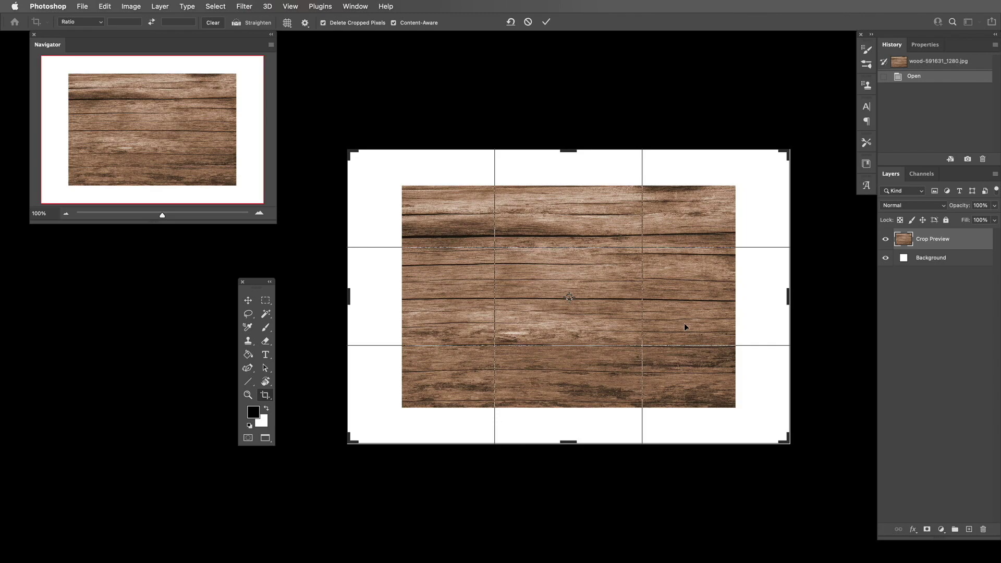
key(Return)
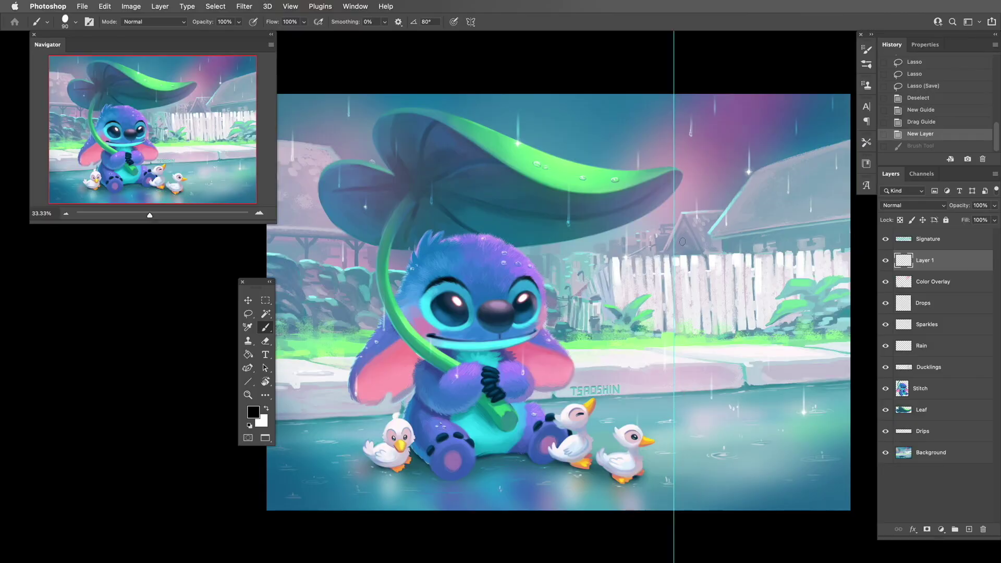
Move the vertical guide farther right across the fence and paint a winding black stroke back and forth over it on Layer 1.
key(v)
mouse_move(675, 241)
mouse_down()
mouse_move(598, 256)
mouse_move(714, 276)
mouse_move(784, 266)
mouse_move(740, 269)
mouse_up()
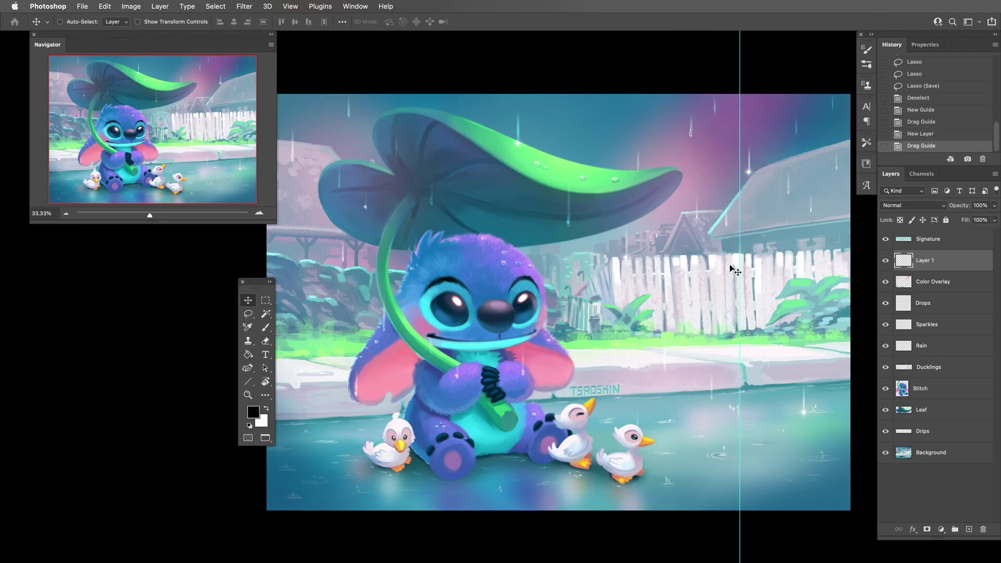
key(b)
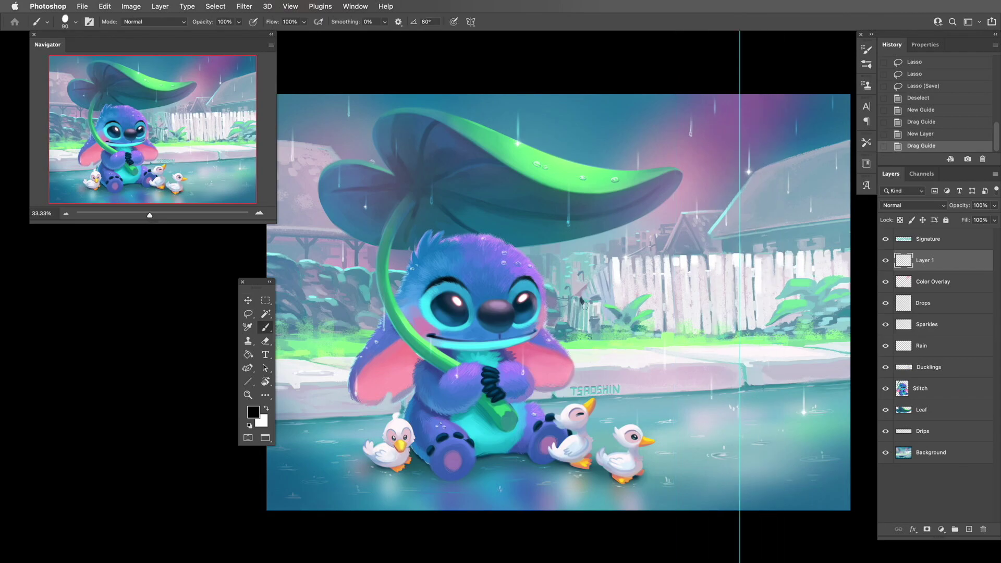
mouse_move(583, 302)
mouse_down()
mouse_move(616, 328)
mouse_move(655, 326)
mouse_up()
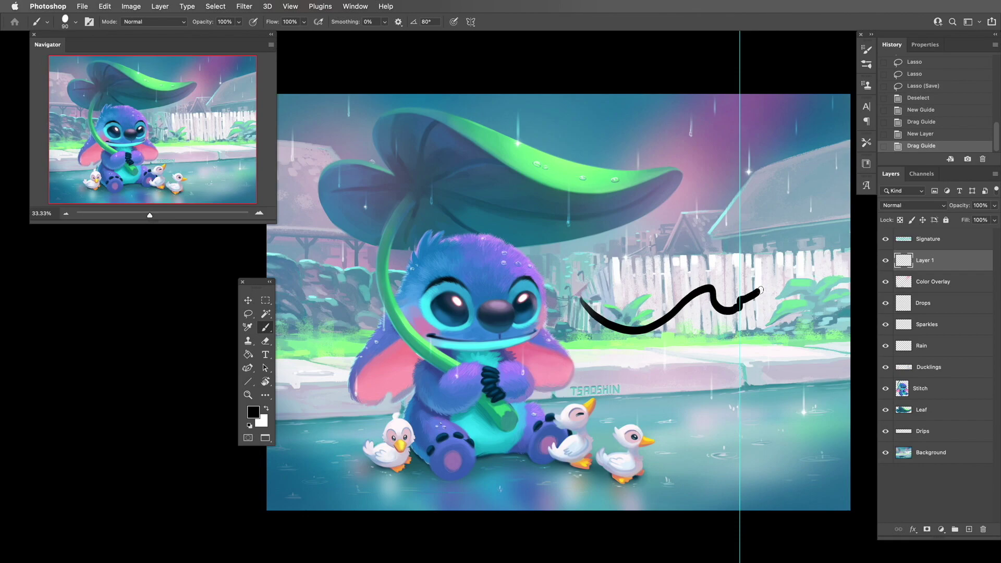
drag(746, 197, 750, 178)
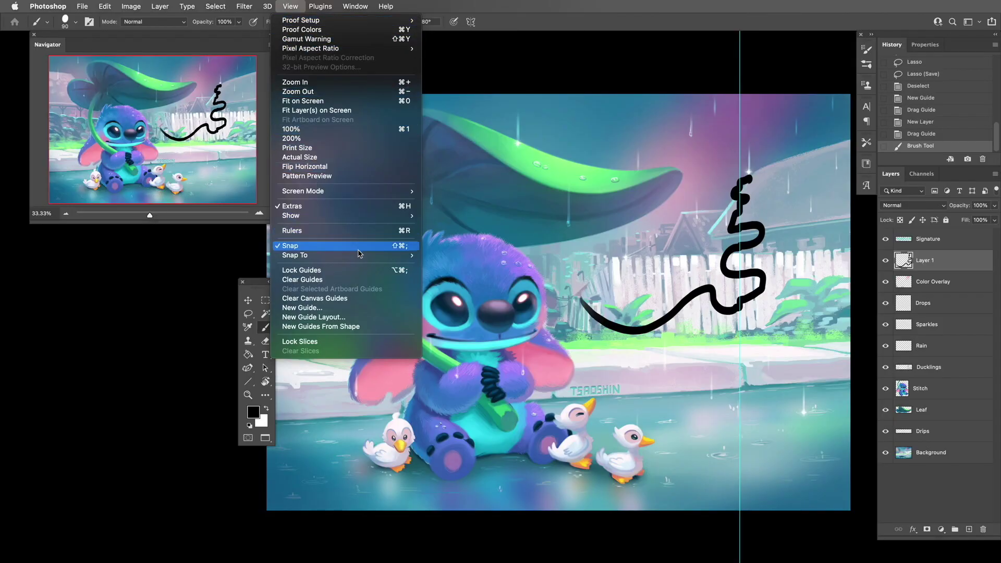
Turn off snapping to guides, undo the winding stroke, and try a fresh brush stroke across the guide.
mouse_move(376, 260)
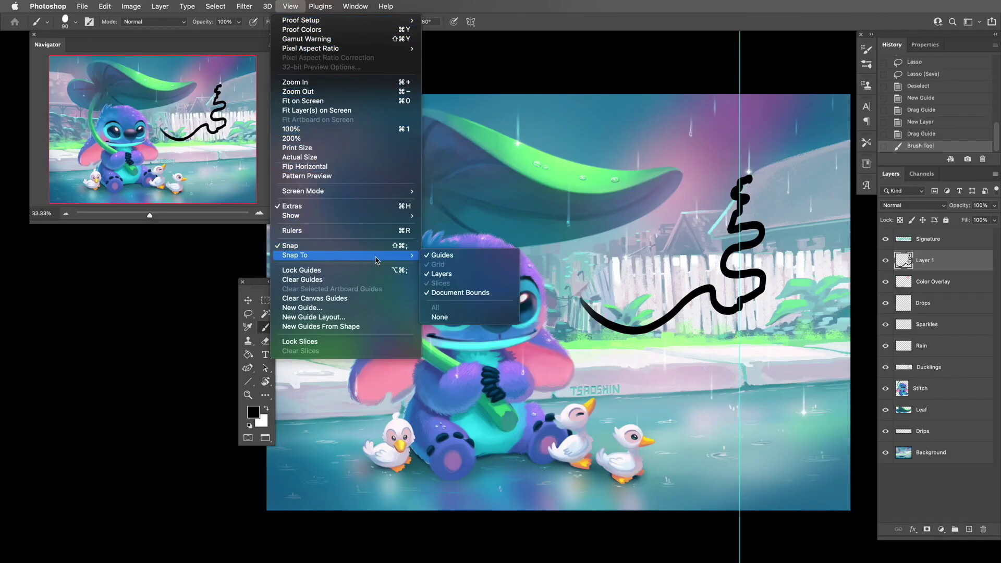
click(457, 255)
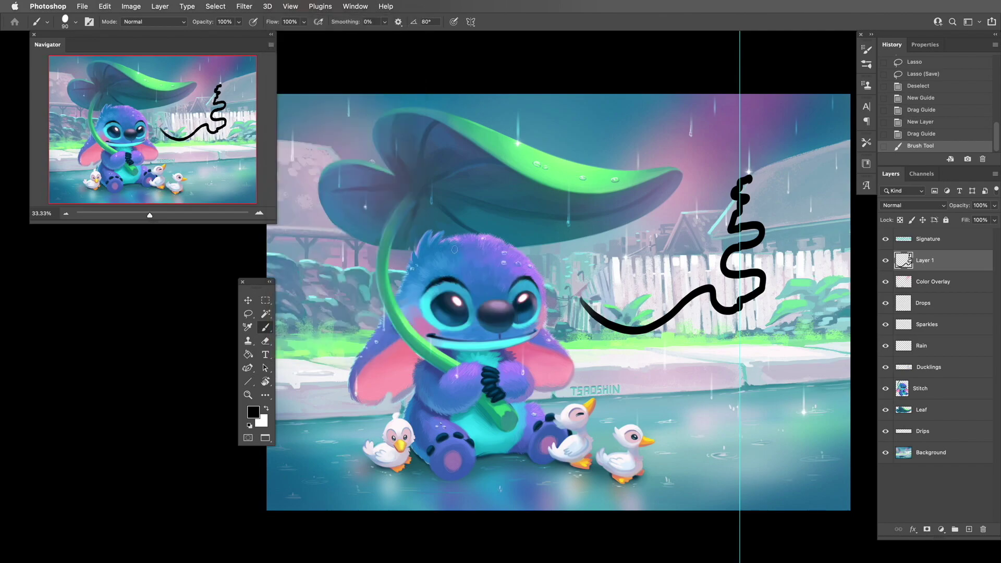
key(super+z)
mouse_move(650, 251)
mouse_down()
mouse_move(706, 270)
mouse_move(787, 225)
mouse_move(733, 312)
mouse_move(735, 323)
mouse_move(786, 347)
mouse_move(701, 437)
mouse_move(734, 468)
mouse_up()
key(super+z)
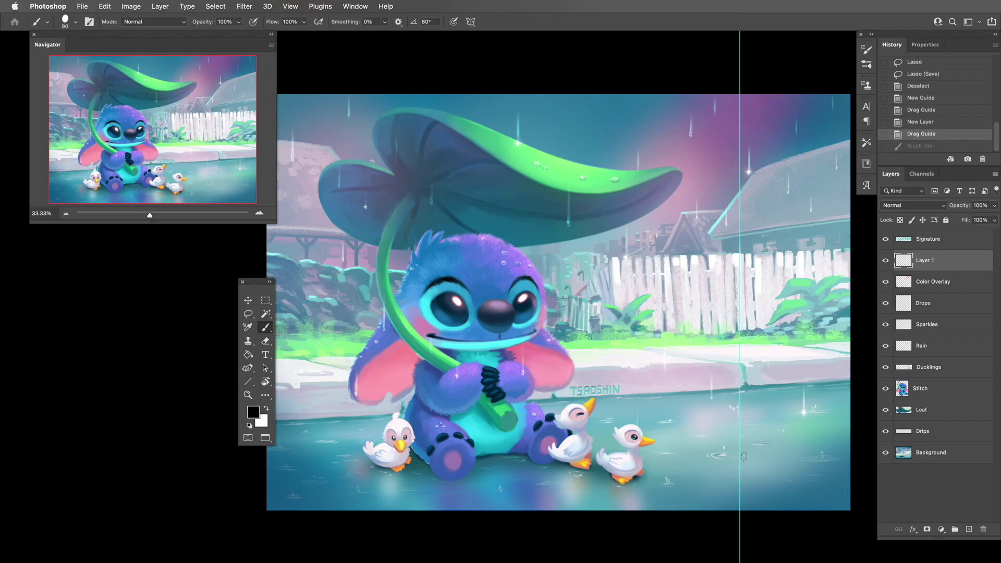
Hide the guides and paint a test stroke across the fence and pavement.
key(super+h)
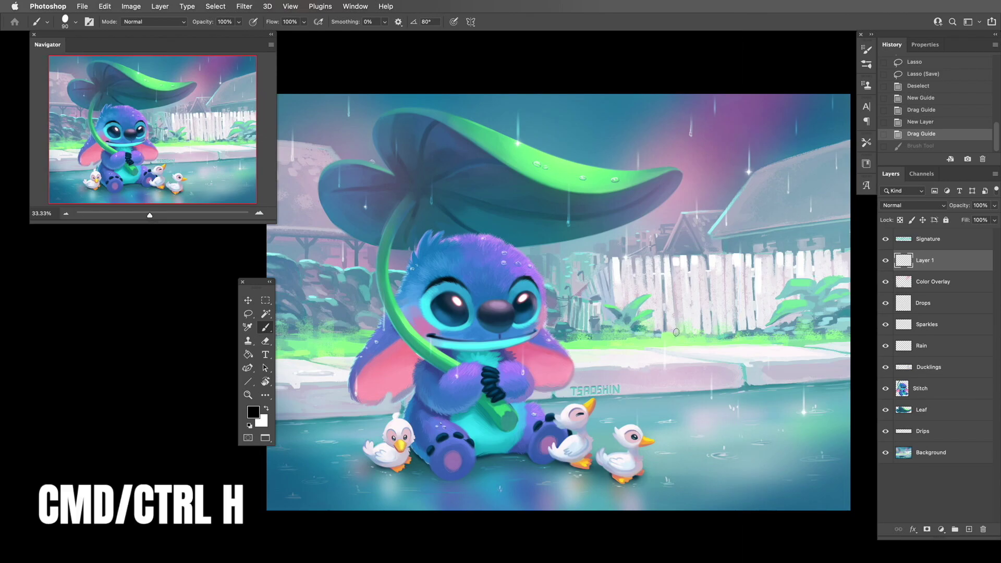
mouse_move(606, 275)
mouse_down()
mouse_move(775, 246)
mouse_move(698, 418)
mouse_move(764, 407)
mouse_up()
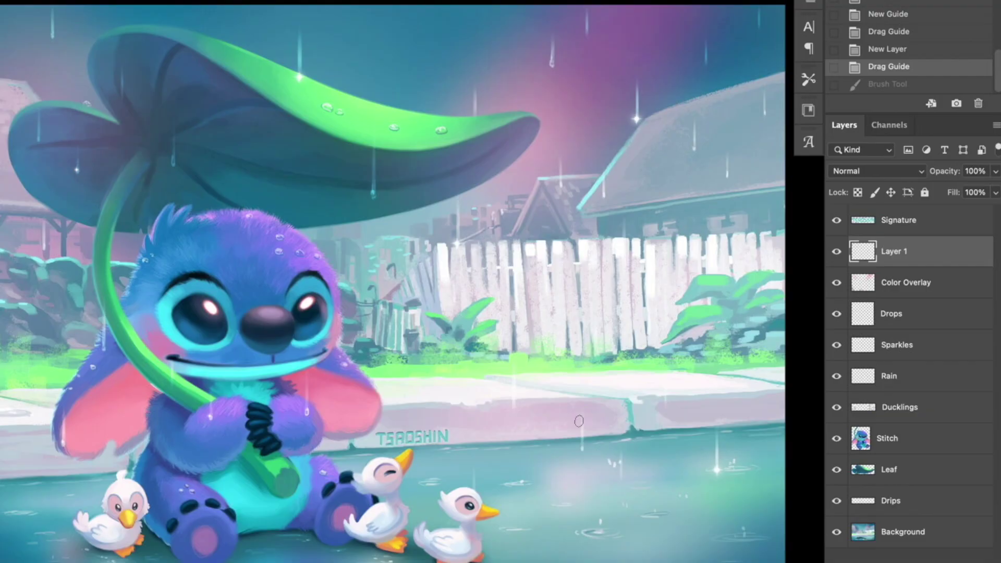
Compare a looping black stroke over the fence with a curved stroke from a rougher textured brush, and undo both.
drag(585, 224, 564, 264)
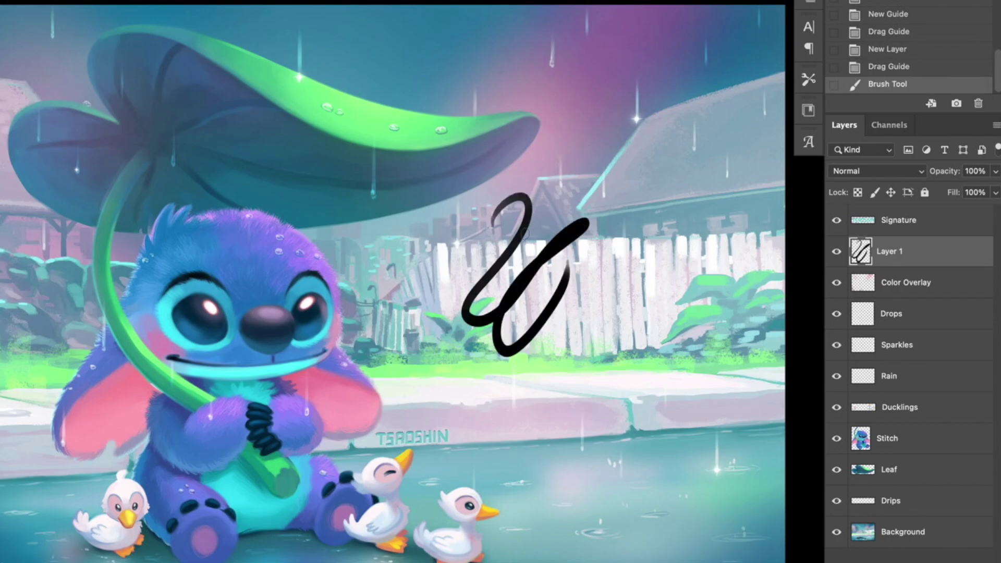
right_click(565, 264)
click(422, 237)
click(492, 274)
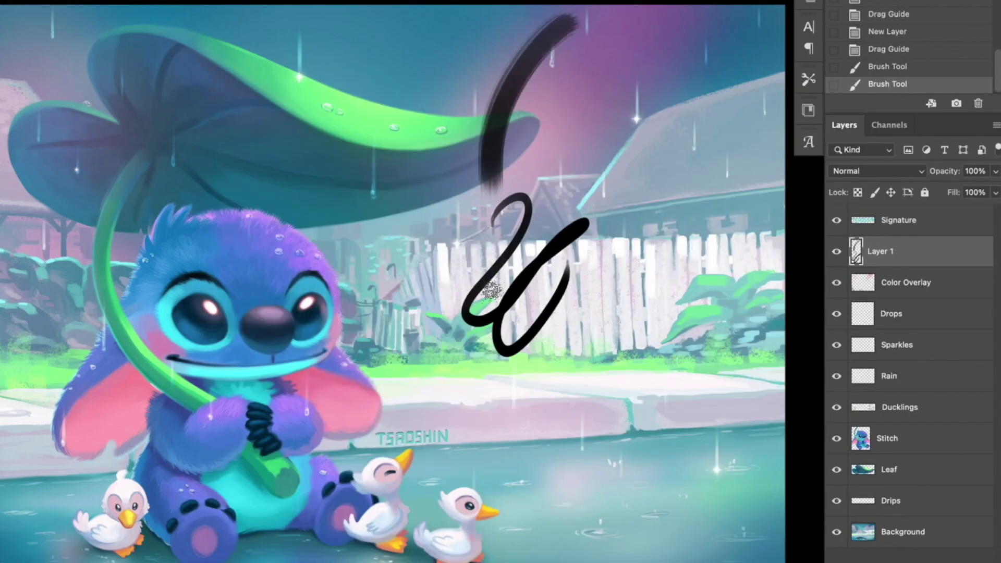
key(ctrl+z)
key(ctrl+z)
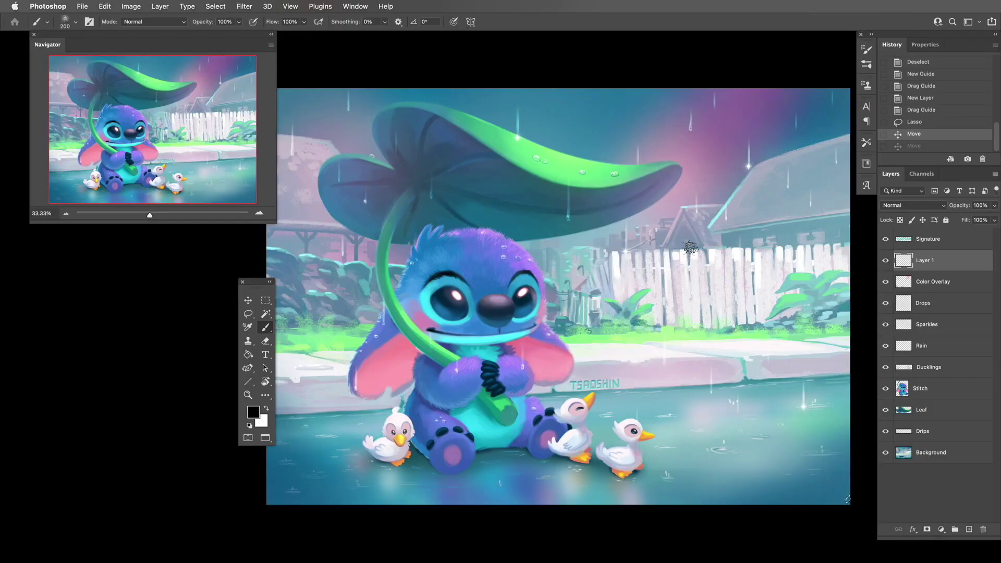
Try painting above the fence on Layer 1 with the textured brush at size 200.
click(617, 238)
click(645, 246)
click(667, 253)
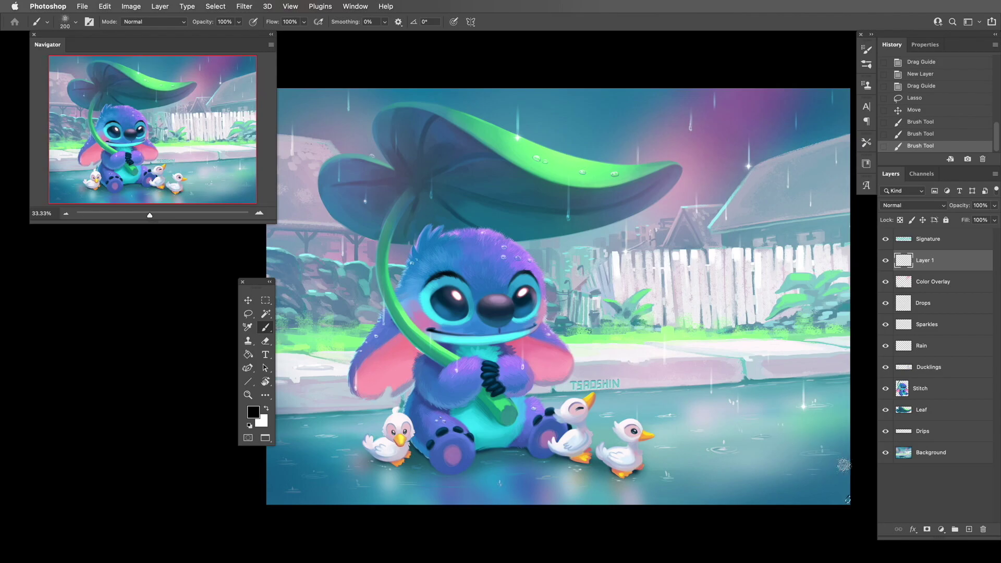
Clear the tiny stray selection in the canvas's lower-right corner and paint black test strokes across the fence on Layer 1.
key(super+equal)
key(super+equal)
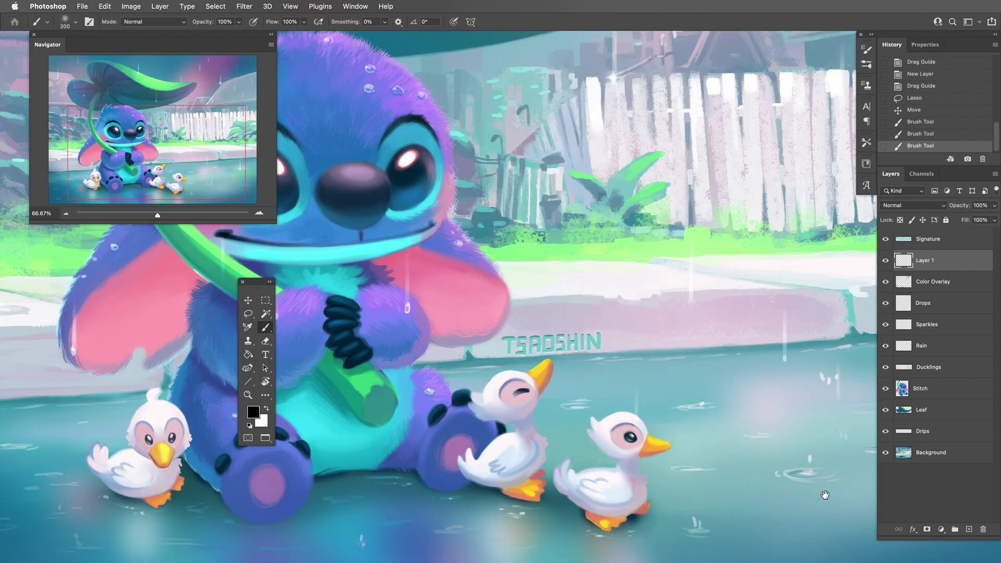
drag(837, 462, 597, 279)
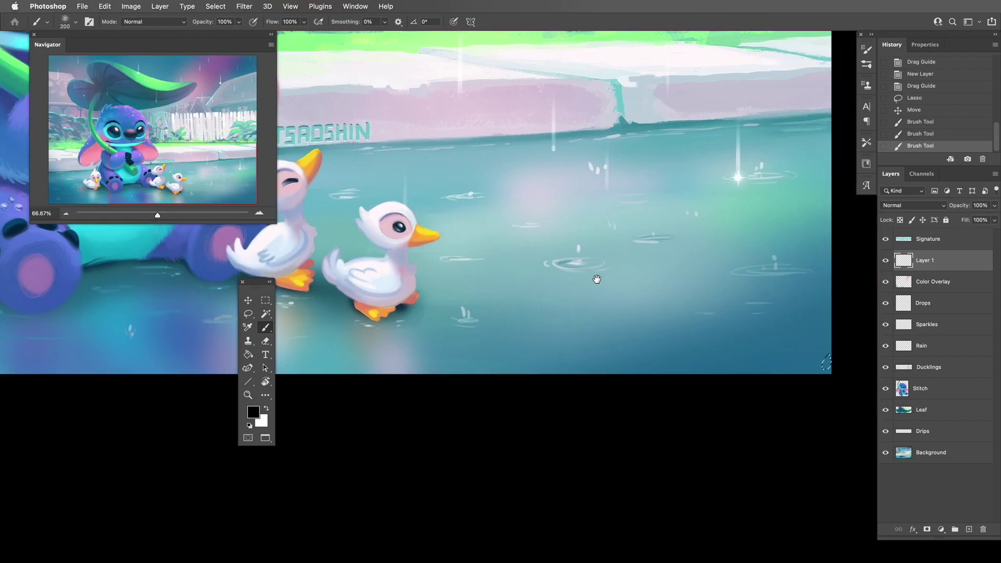
key(super+minus)
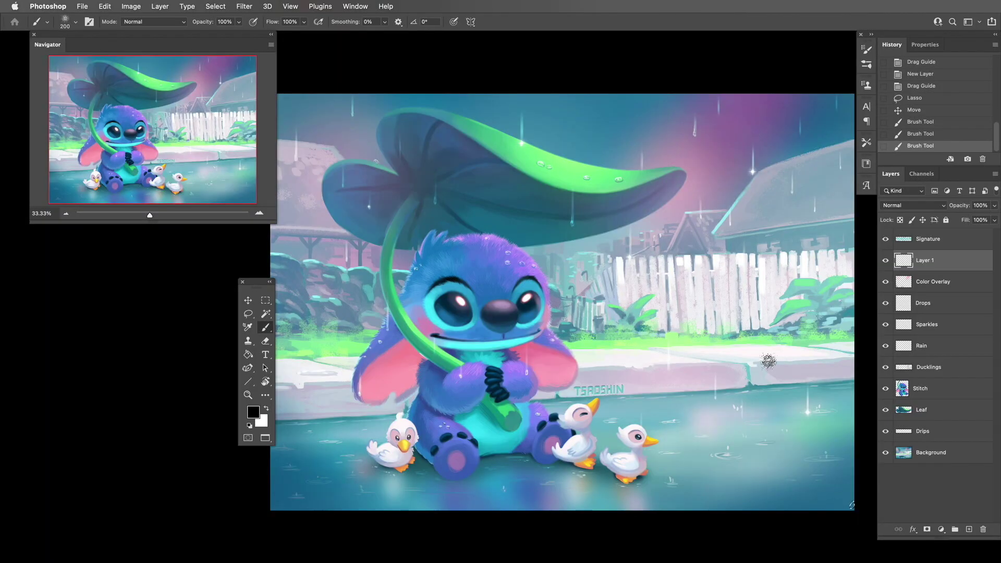
key(super+d)
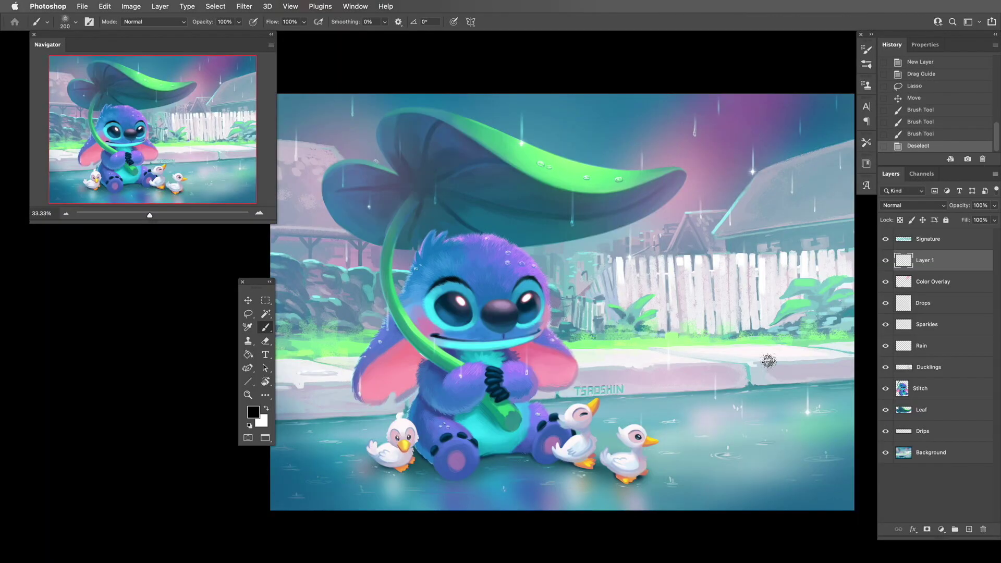
mouse_move(708, 217)
mouse_down()
mouse_move(613, 333)
mouse_move(671, 271)
mouse_move(758, 242)
mouse_move(763, 262)
mouse_move(650, 383)
mouse_up()
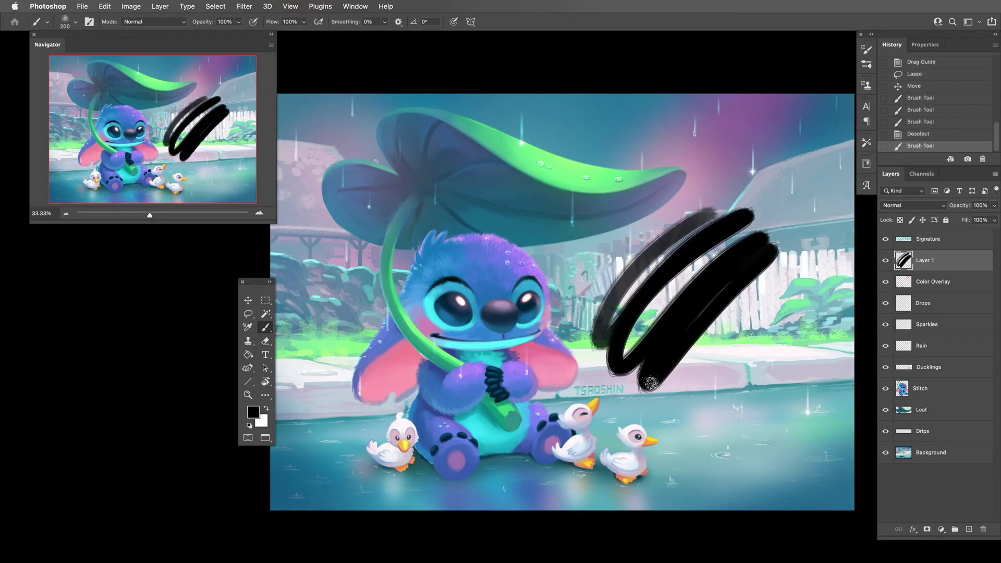
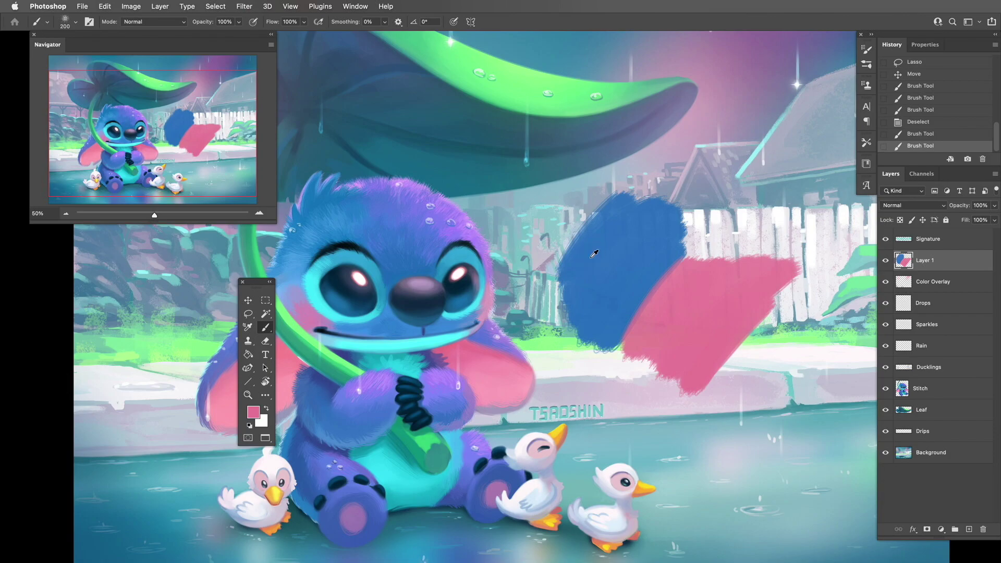
Sample colours from Stitch and a duckling, finishing with the blue of the painted patch as the foreground colour.
alt+click(406, 247)
click(253, 412)
click(876, 166)
alt+click(546, 443)
alt+click(605, 263)
alt+click(602, 264)
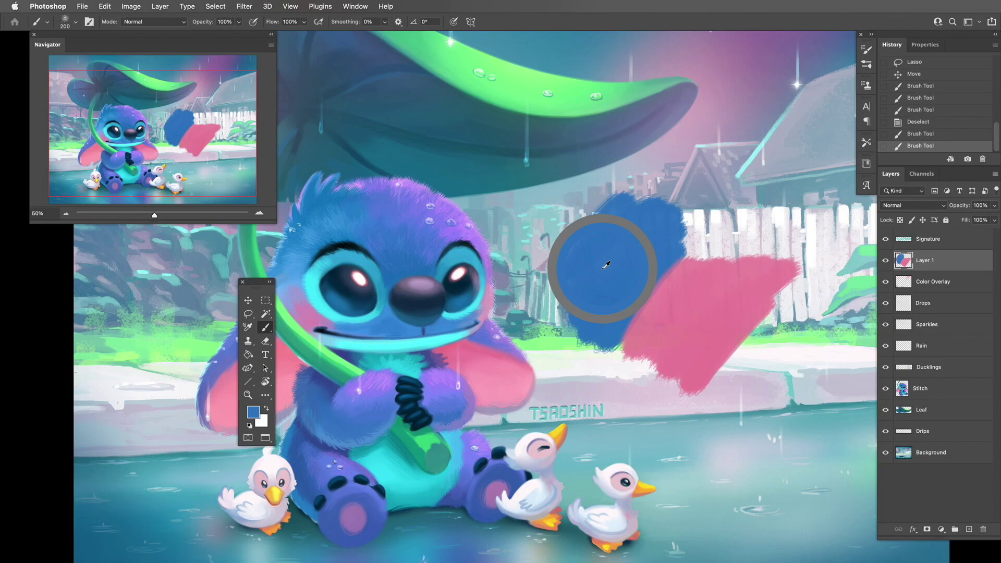
Brush light blue strokes over the pink patch's edge, and spread a sampled in-between purple back into the blue area.
mouse_move(665, 266)
mouse_down()
mouse_move(681, 270)
mouse_move(641, 303)
mouse_up()
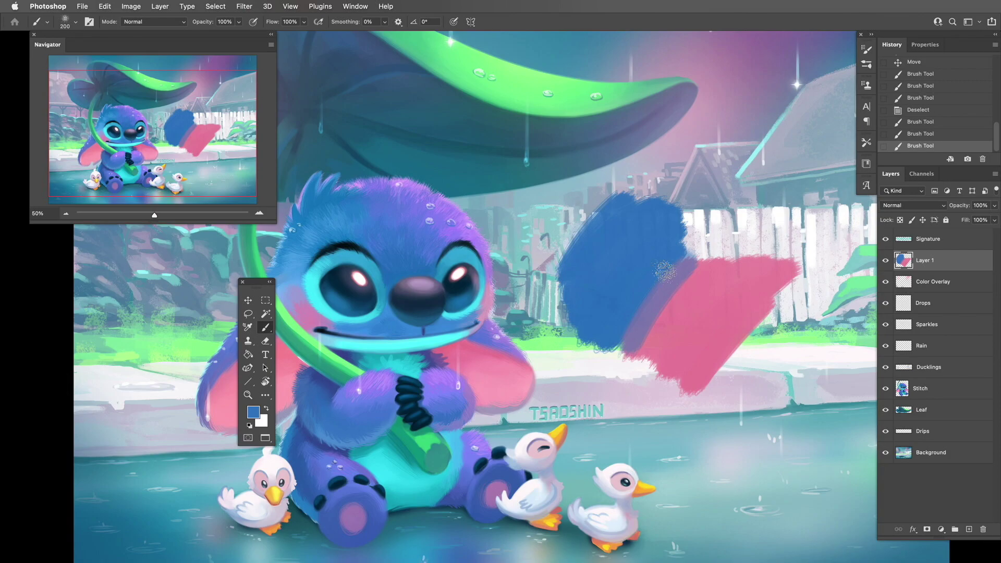
mouse_move(664, 270)
mouse_down()
mouse_move(694, 253)
mouse_move(633, 343)
mouse_move(692, 266)
mouse_move(639, 344)
mouse_move(681, 283)
mouse_move(659, 326)
mouse_move(689, 300)
mouse_move(663, 345)
mouse_move(712, 283)
mouse_move(664, 366)
mouse_move(725, 277)
mouse_up()
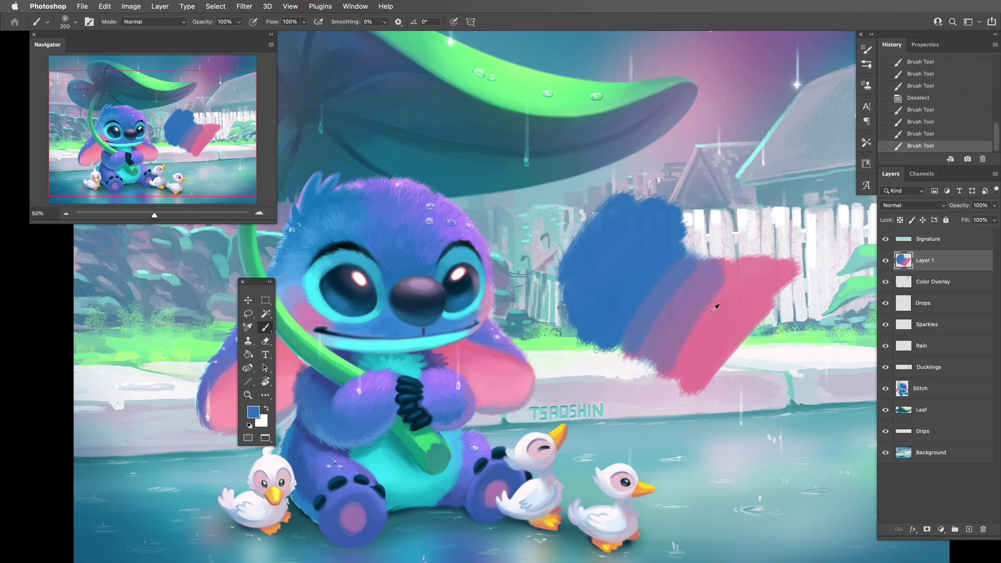
alt+click(683, 290)
mouse_move(673, 293)
mouse_down()
mouse_move(679, 341)
mouse_move(691, 270)
mouse_move(642, 349)
mouse_move(679, 275)
mouse_move(669, 270)
mouse_move(626, 313)
mouse_move(659, 253)
mouse_up()
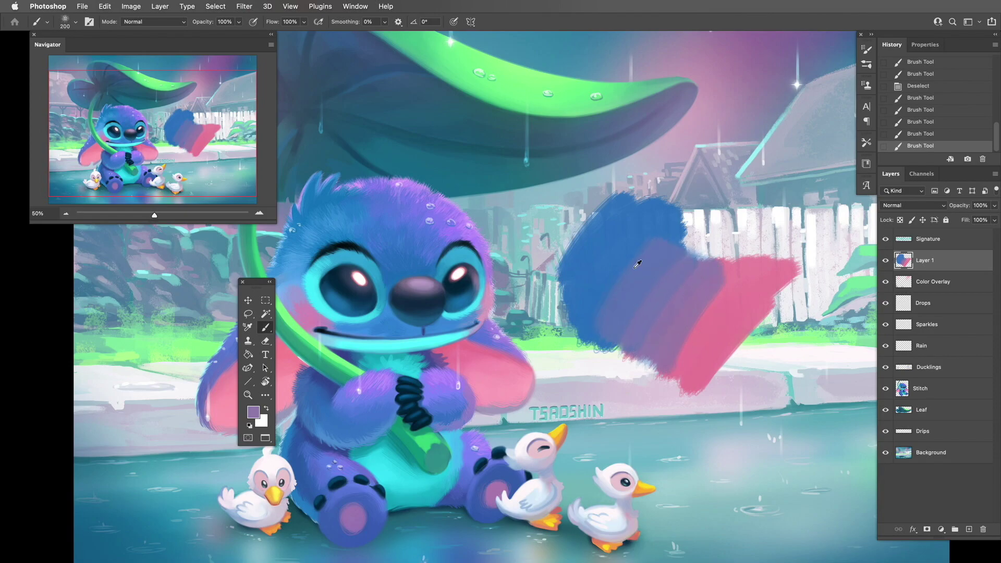
Smooth the blue-to-pink transition by repeatedly sampling intermediate tones and brushing them over the visible colour bands.
alt+click(655, 243)
alt+click(664, 264)
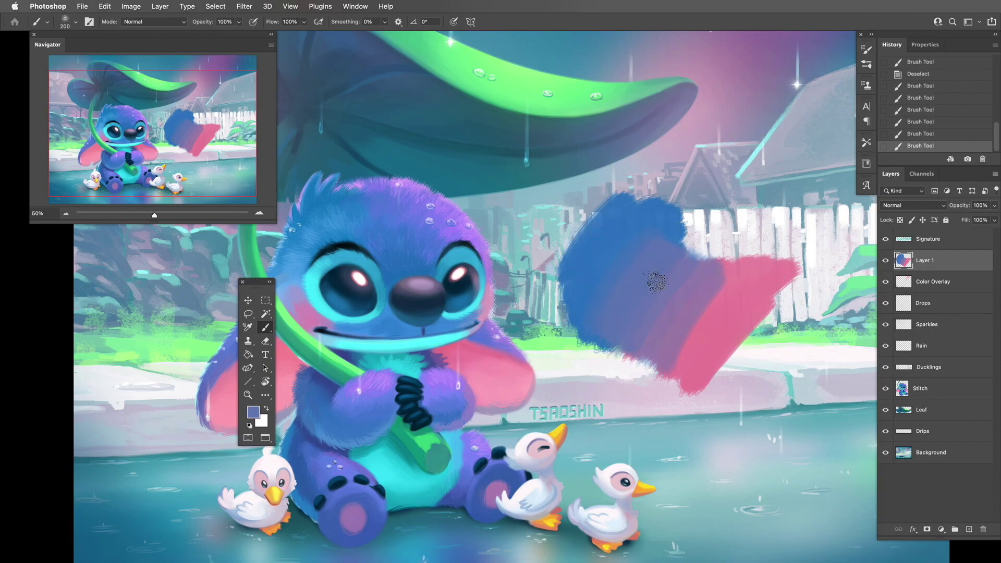
alt+click(688, 270)
alt+click(706, 281)
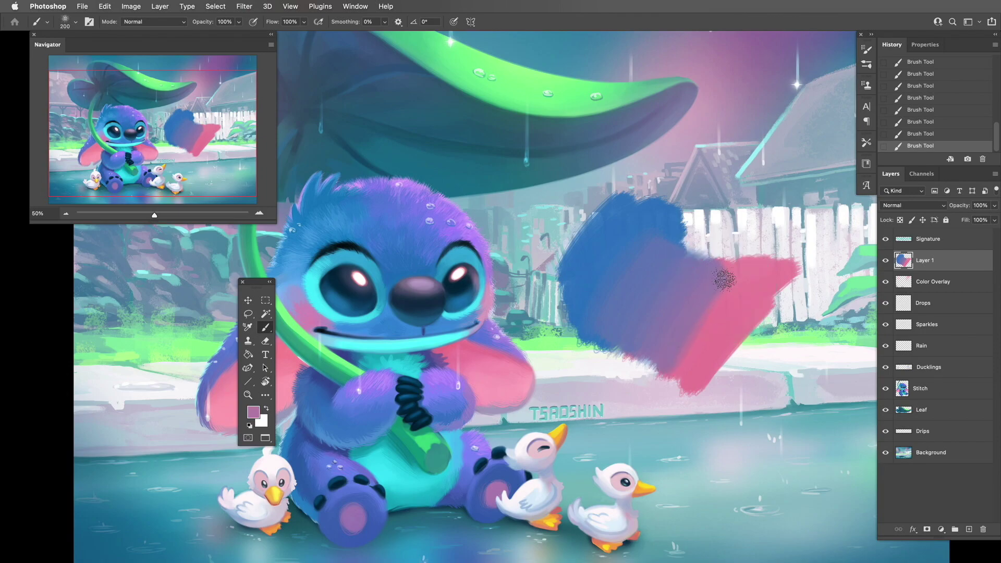
alt+click(728, 286)
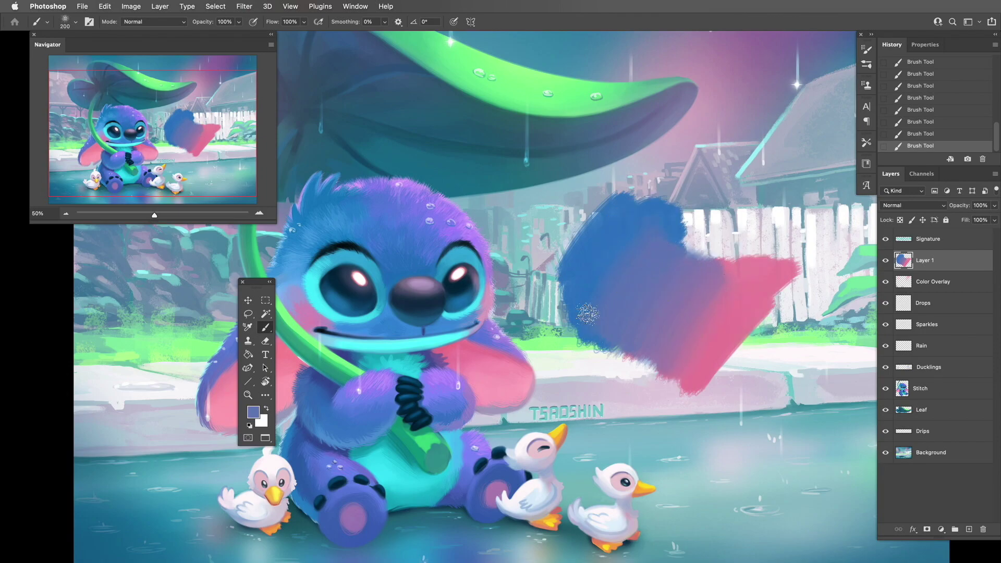
alt+click(633, 211)
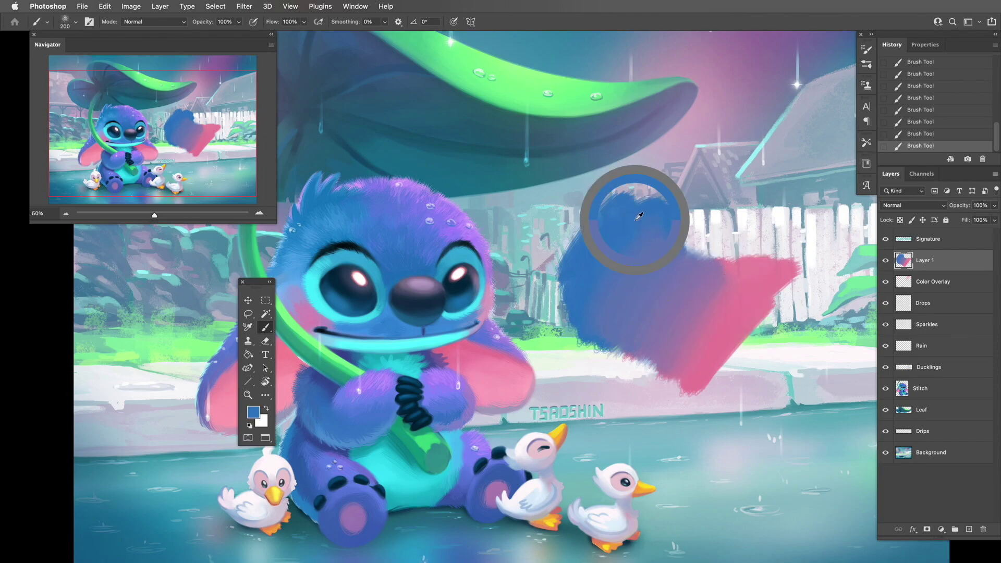
alt+click(646, 260)
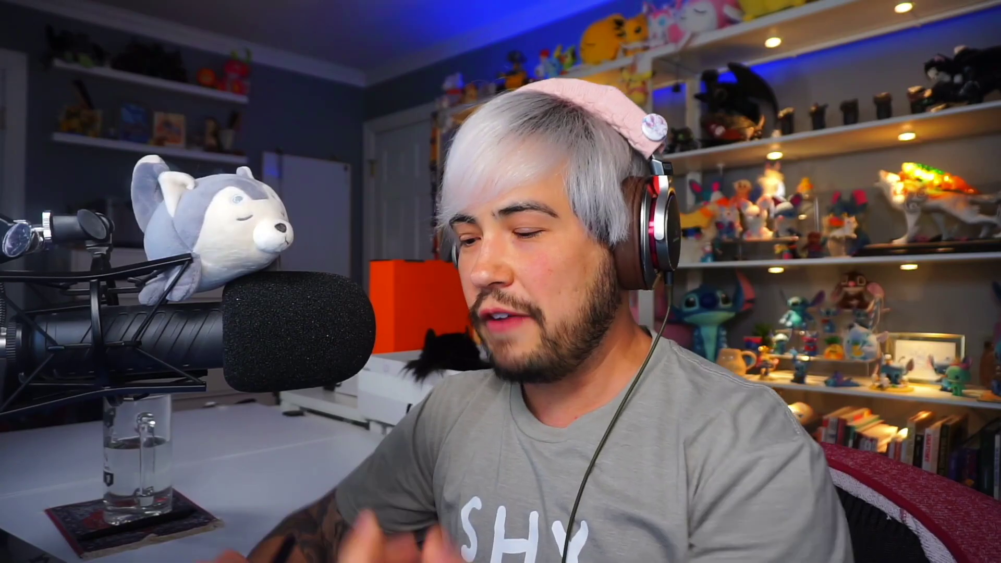
Examine the brush texture of the blended blue-to-pink patch at 100% zoom.
key(super+plus)
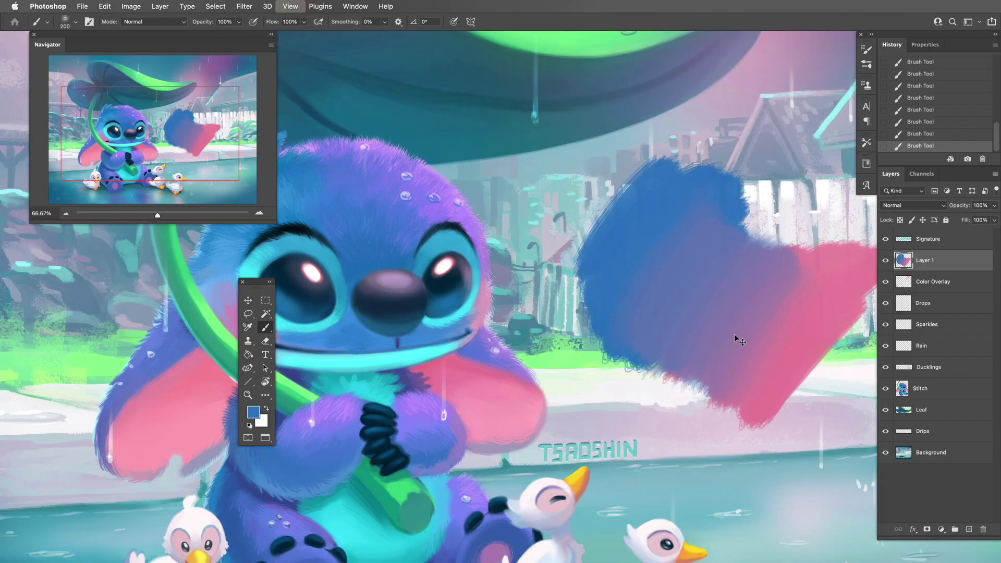
key(super+plus)
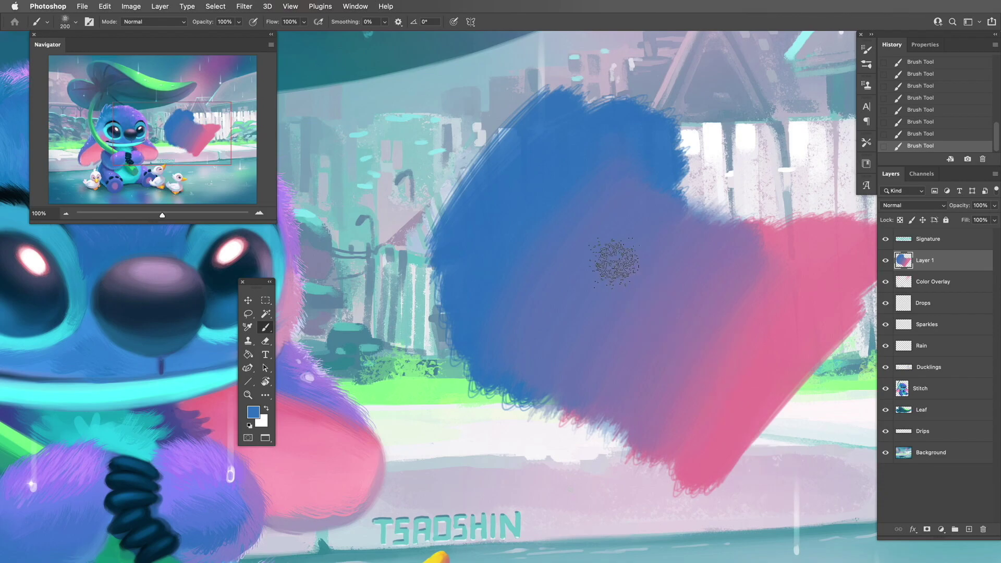
right_click(616, 264)
key(Return)
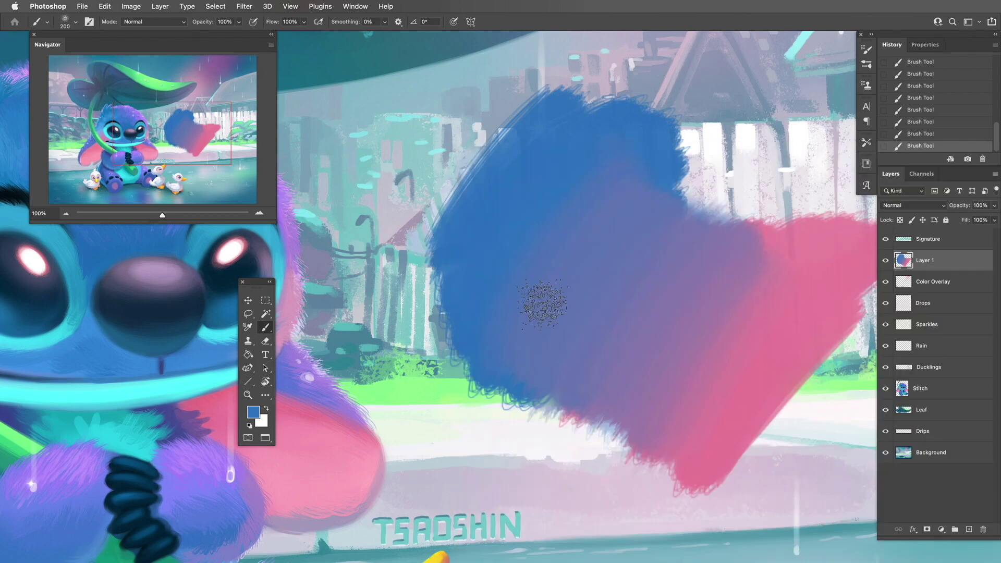